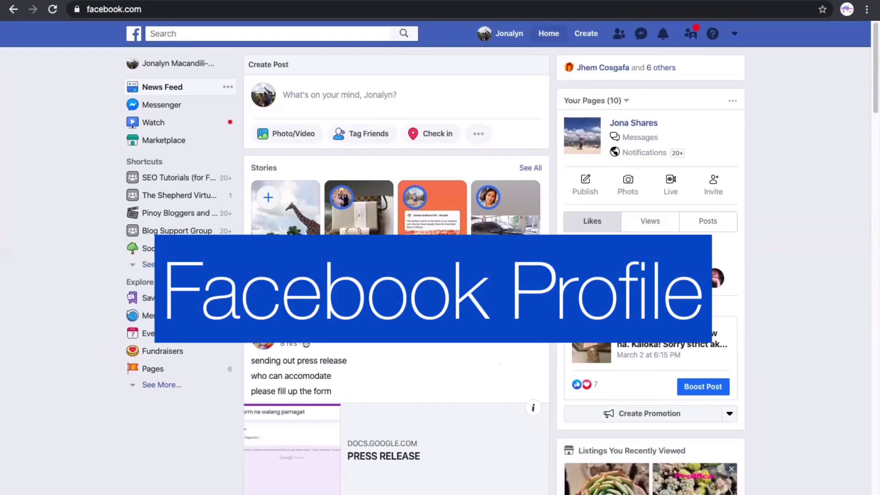
Choose Et Cetera from your managed pages and open that page
click(586, 33)
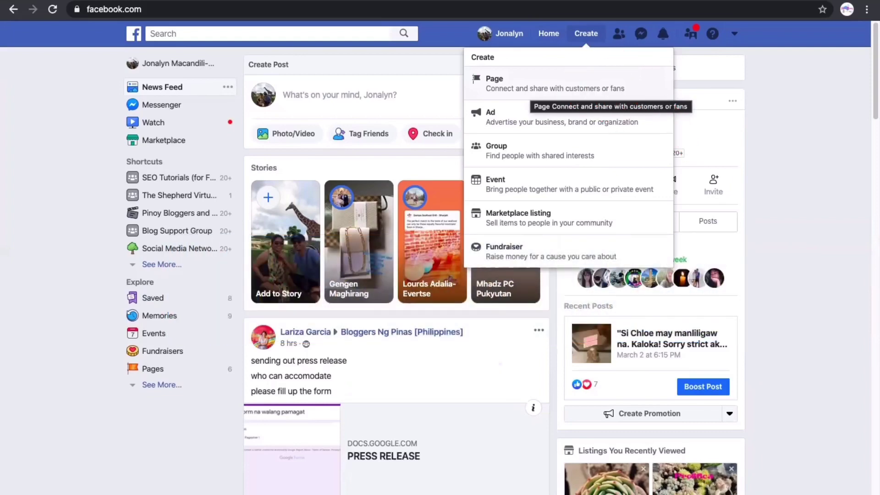
key(Escape)
click(596, 100)
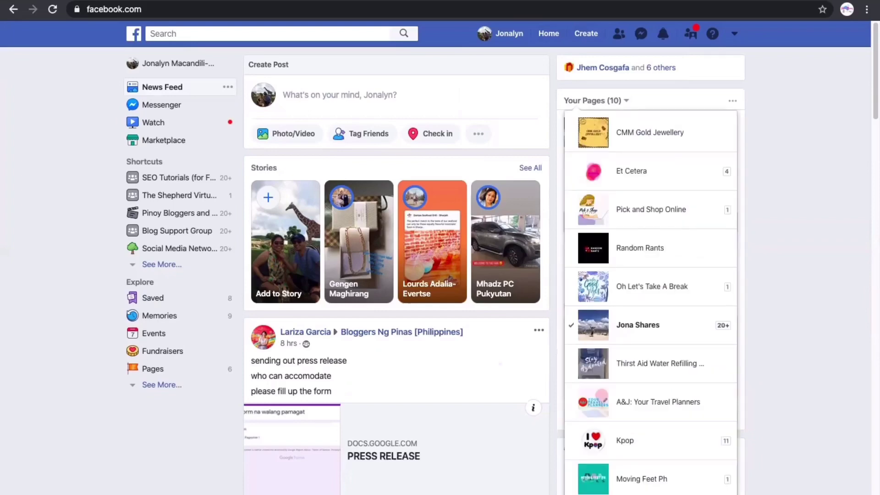
click(610, 173)
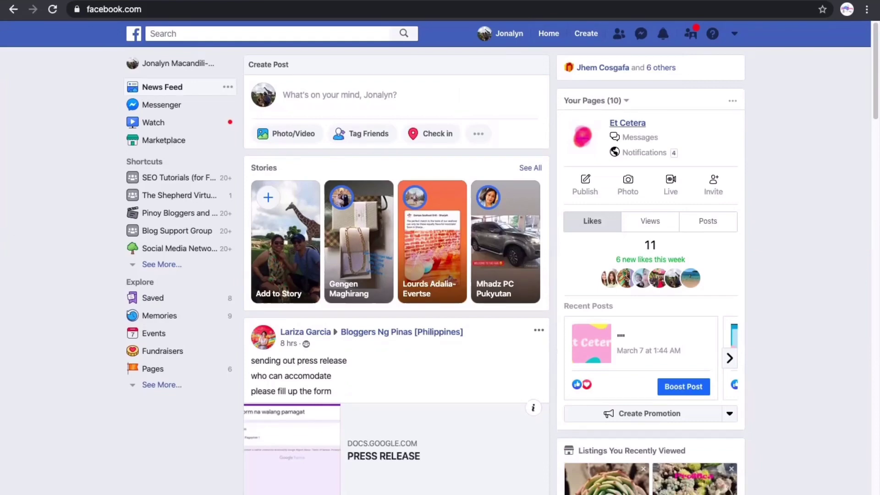
click(627, 123)
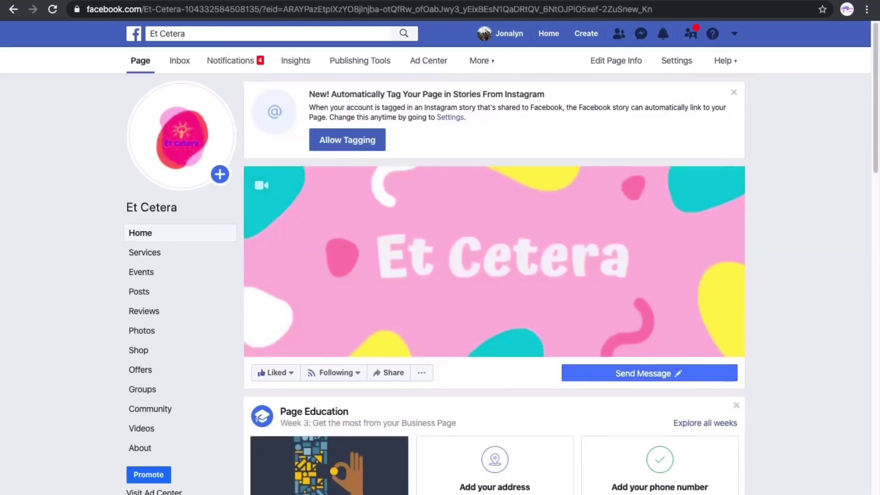
Look through the Et Cetera page, examining its cover, posts, photos, groups and About details
mouse_move(261, 184)
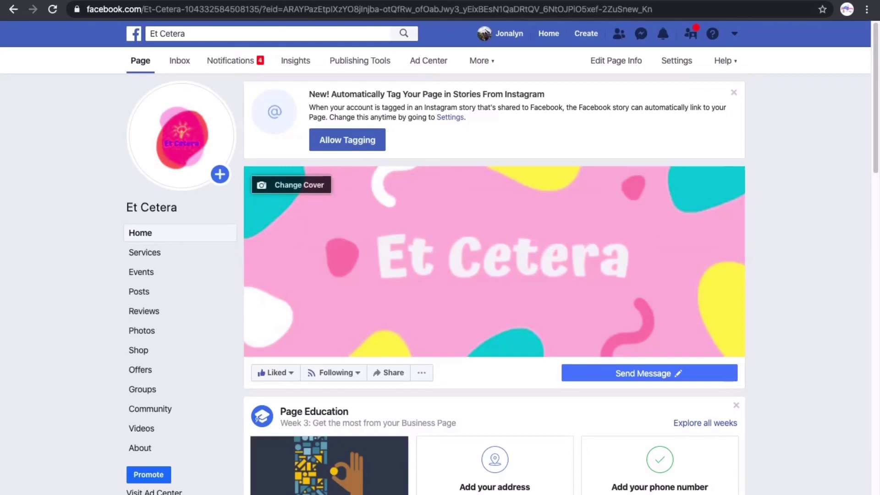
scroll(494, 284, down, 13)
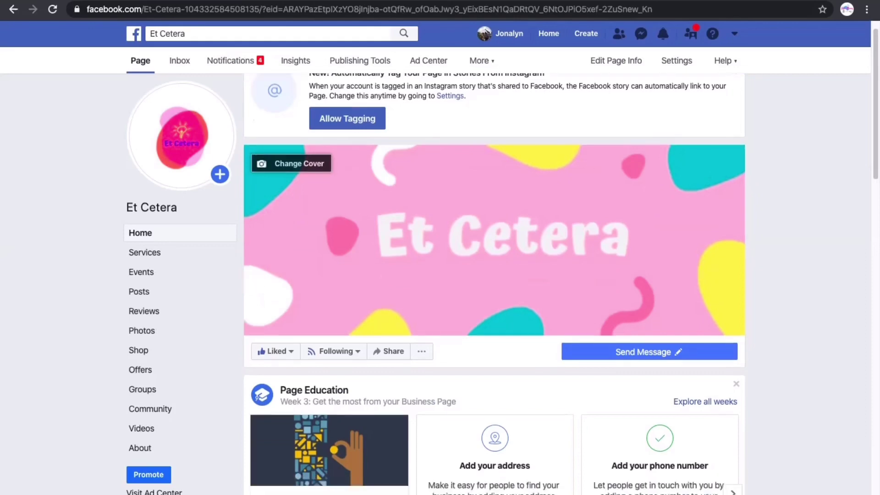
scroll(495, 285, down, 10)
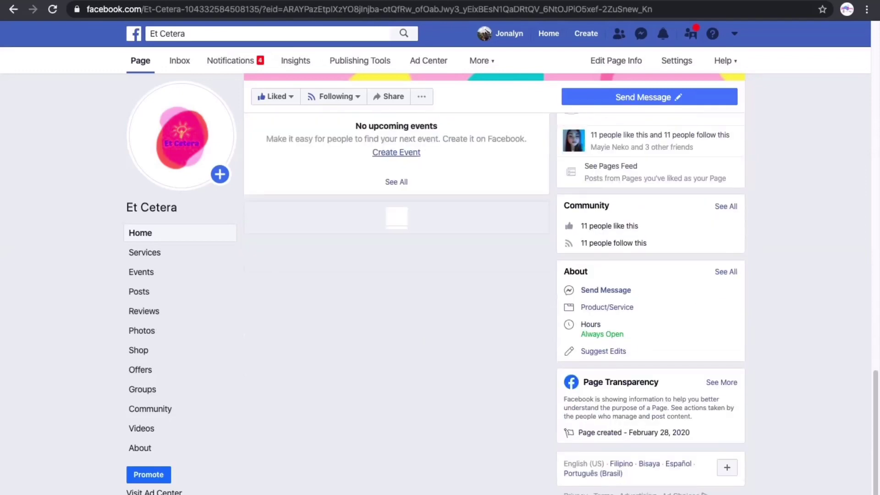
scroll(396, 284, down, 2)
scroll(396, 303, down, 6)
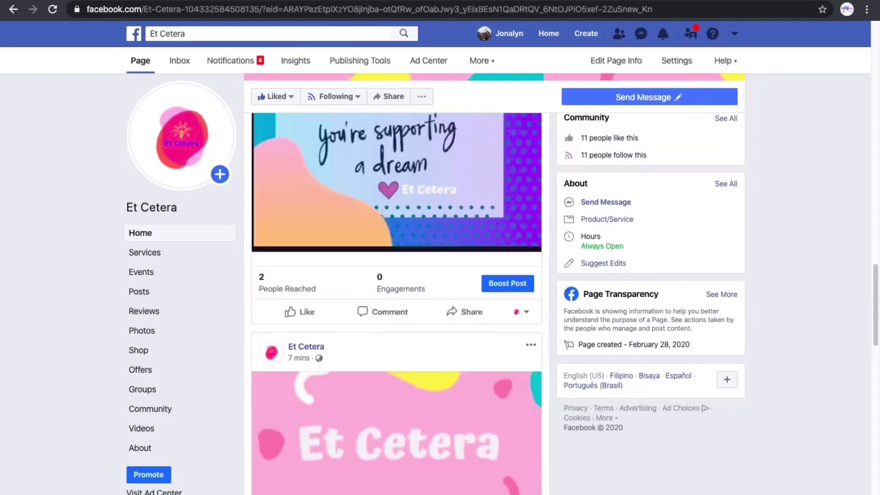
scroll(397, 302, down, 12)
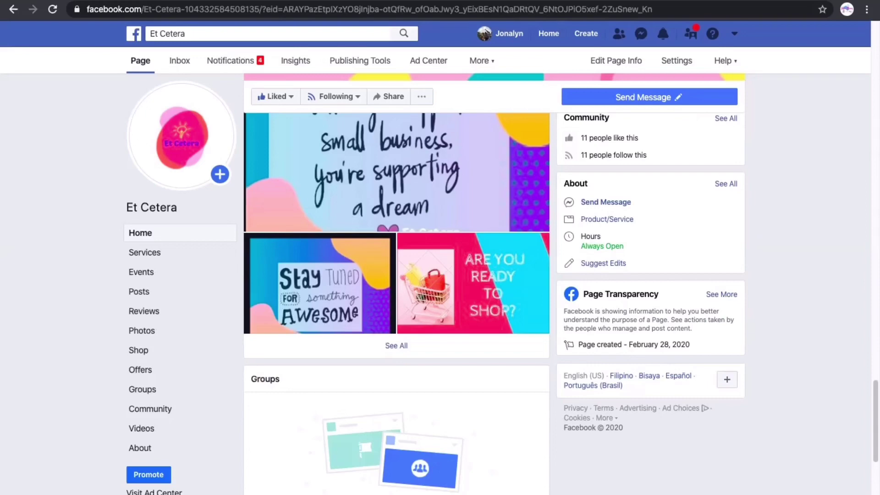
scroll(494, 284, up, 15)
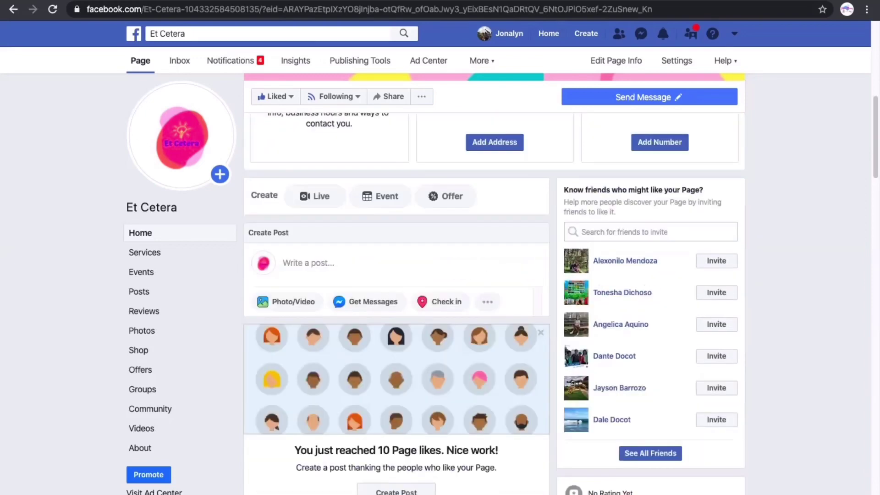
scroll(494, 284, down, 2)
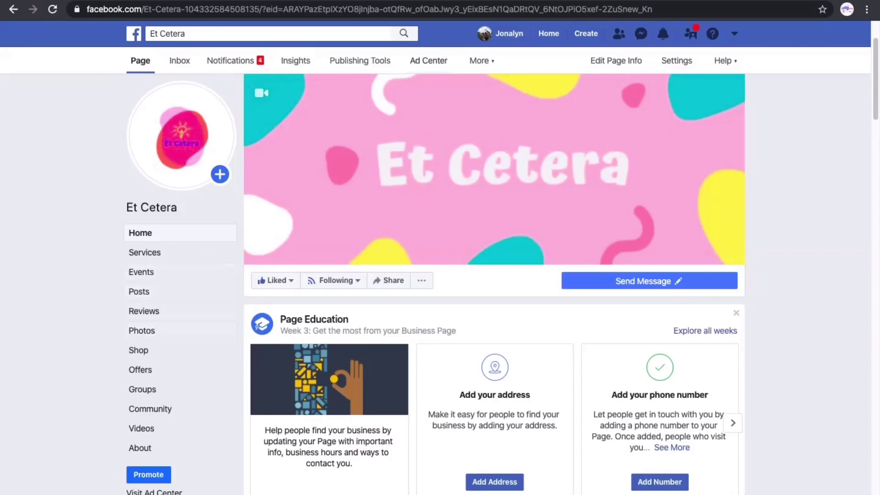
Open the Et Cetera page's Ad Center and review the advertising summary, recent ads and suggested post to boost
click(428, 60)
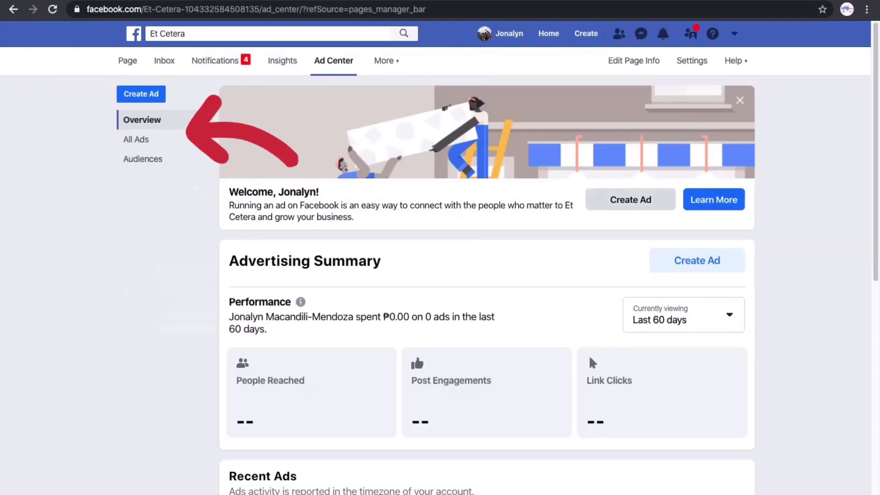
scroll(486, 275, down, 2)
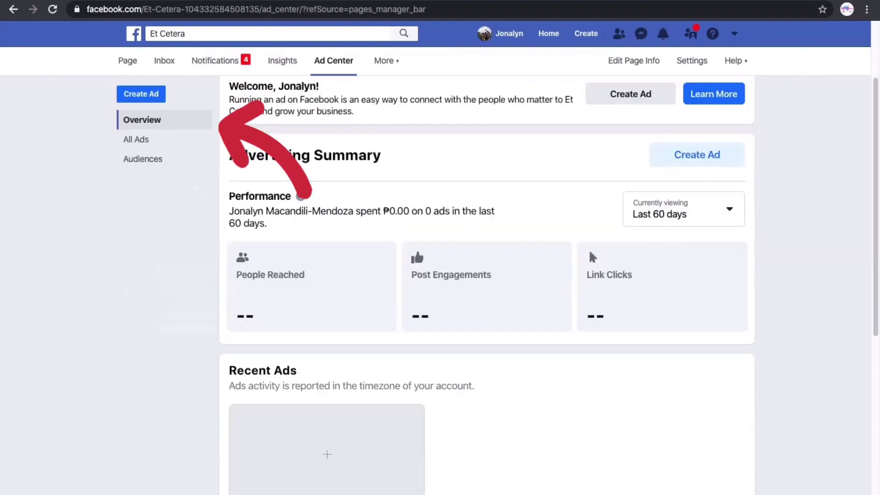
scroll(486, 275, down, 4)
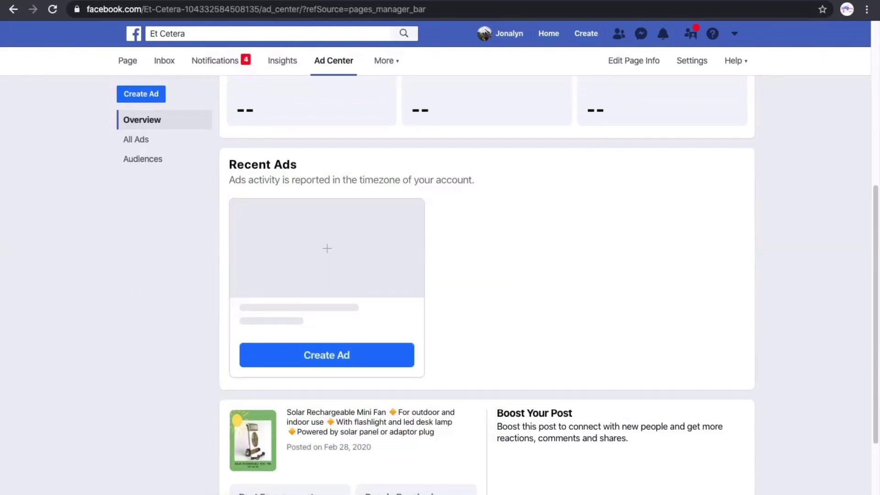
scroll(487, 284, up, 7)
Start a new ad with a customer info form and show the additional information options that the form can request
click(631, 199)
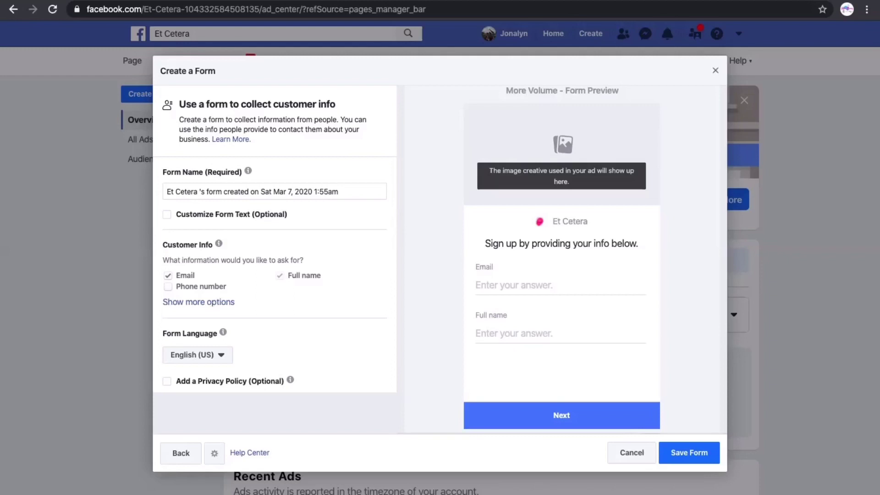
click(198, 302)
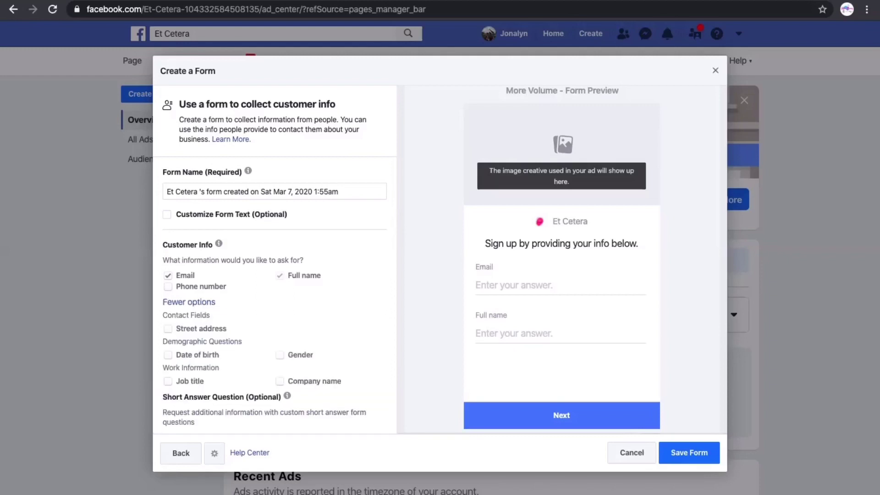
scroll(275, 275, down, 1)
scroll(275, 260, down, 1)
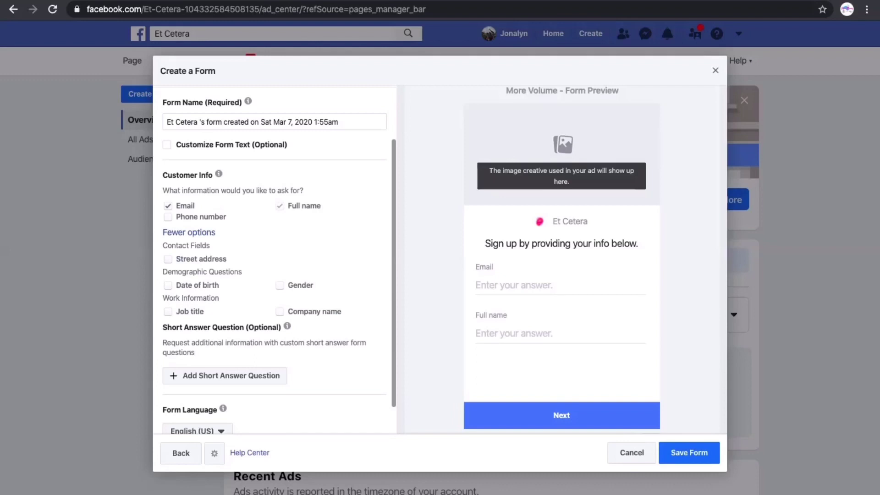
scroll(275, 261, down, 1)
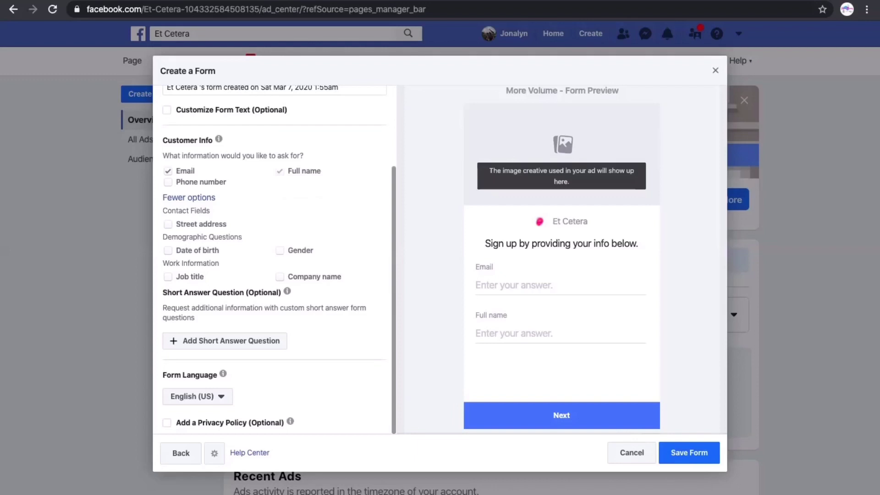
Add the short answer question "Are you interested to buy a Solar Rechargeable Mini Fan" to the form
click(225, 341)
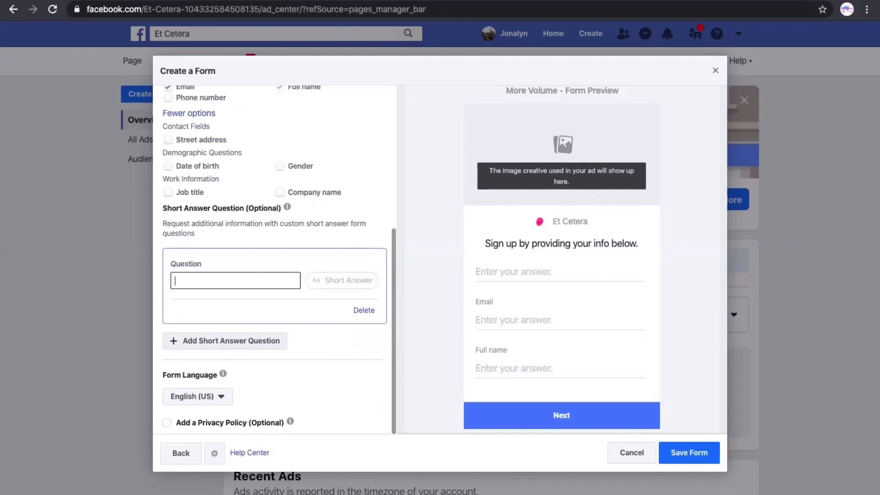
text(Arw)
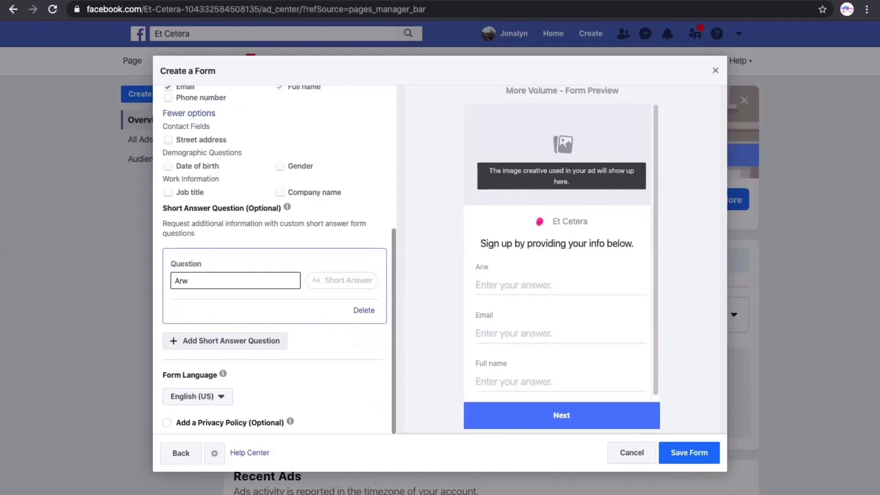
key(BackSpace)
text(e you interwe)
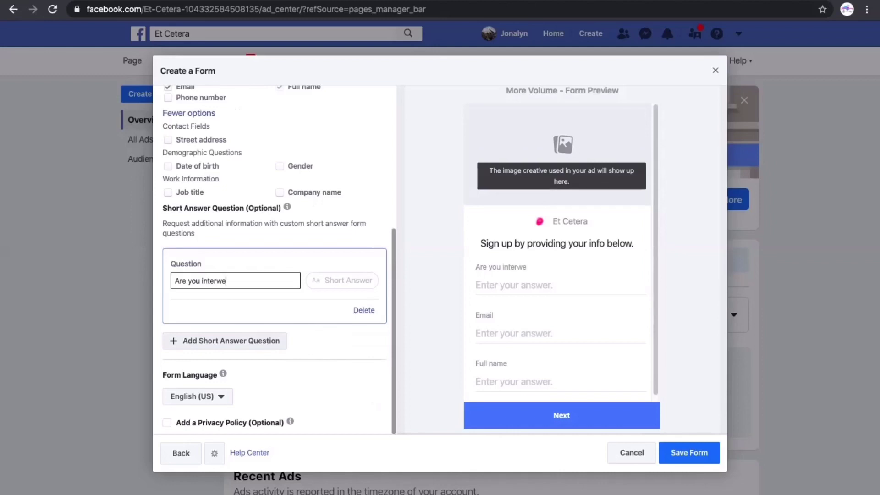
key(BackSpace)
key(BackSpace)
text(ested to buy a So)
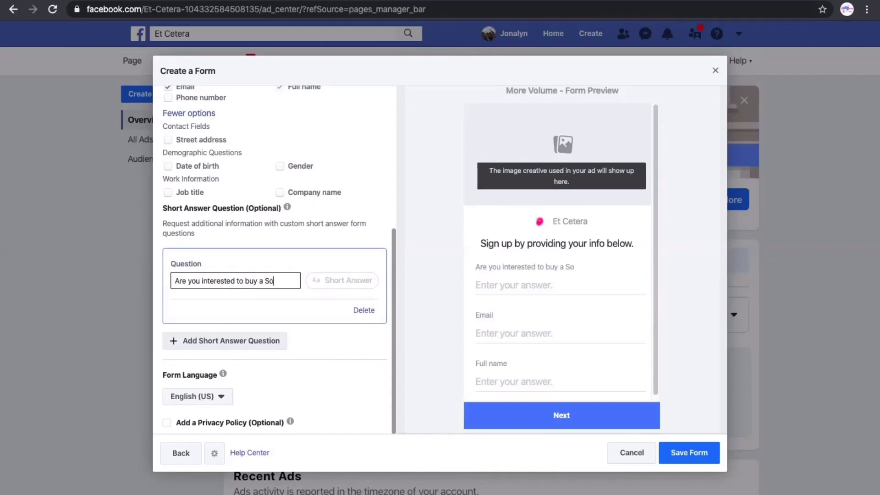
text(lar Rechargeable Mini Fan)
key(Tab)
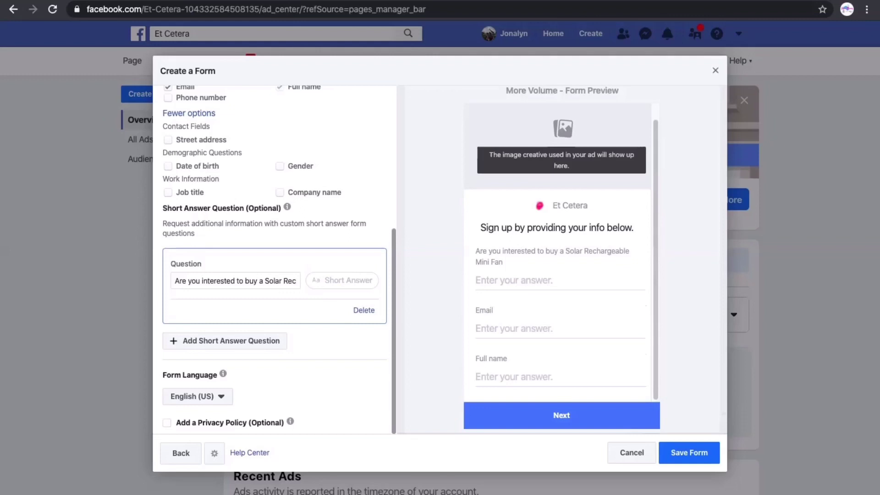
Add a second short answer question, "How much are you willing to buy it?", and cancel the ad
key(Return)
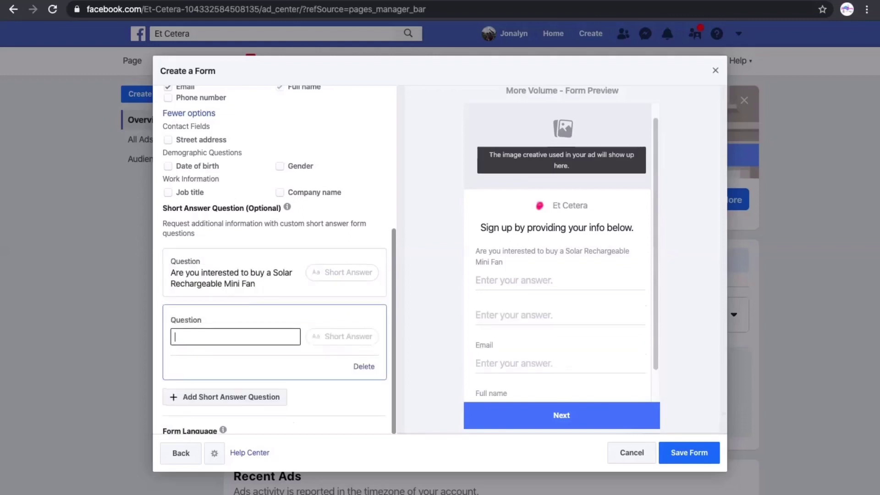
text(How m)
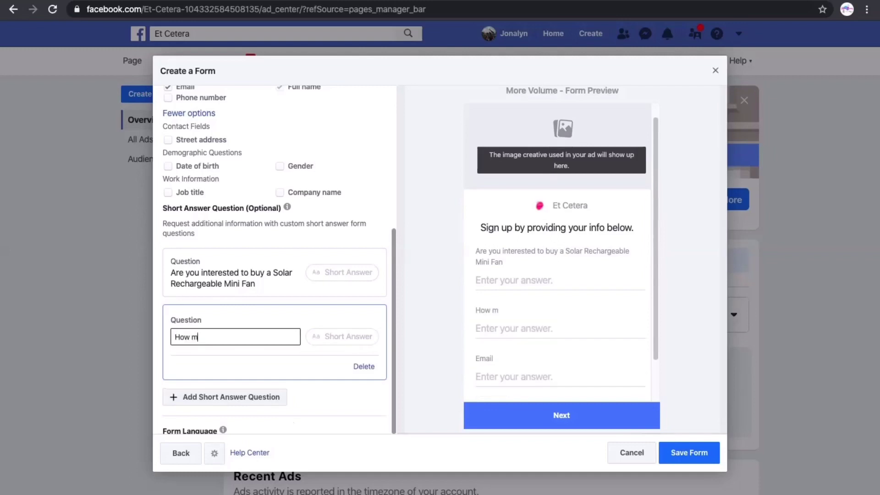
text(uch are you wi)
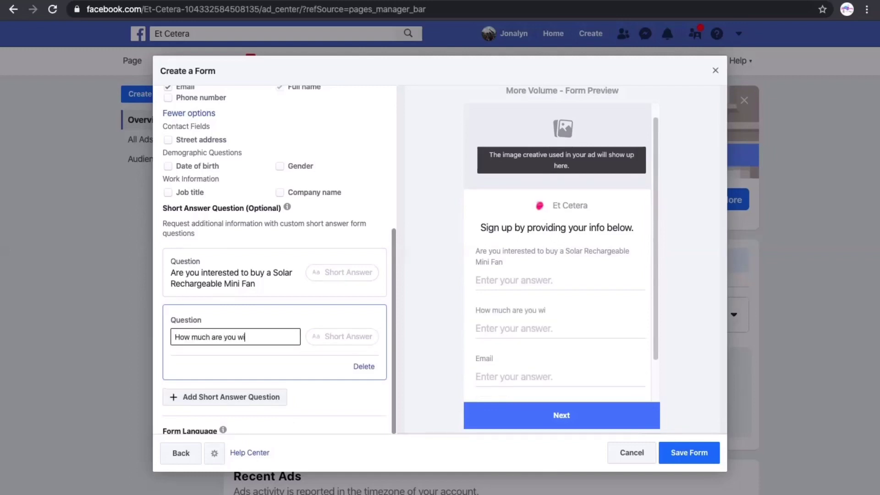
text(lling to buy it?)
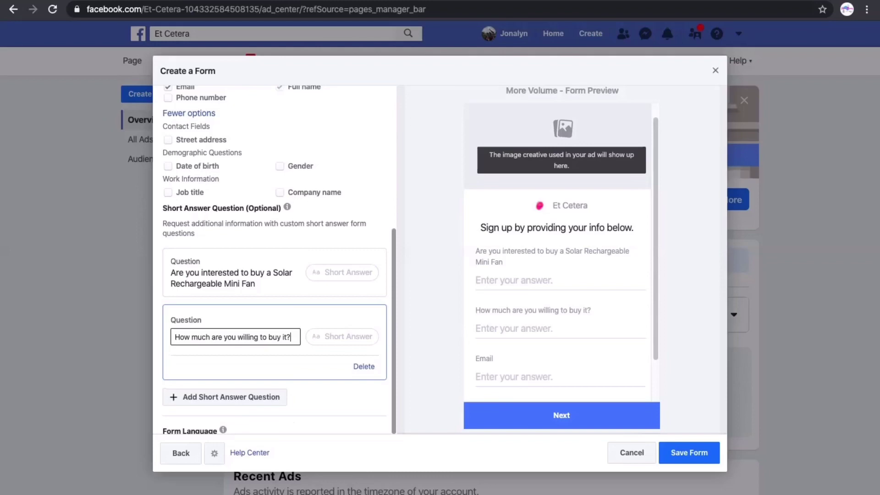
scroll(275, 257, down, 1)
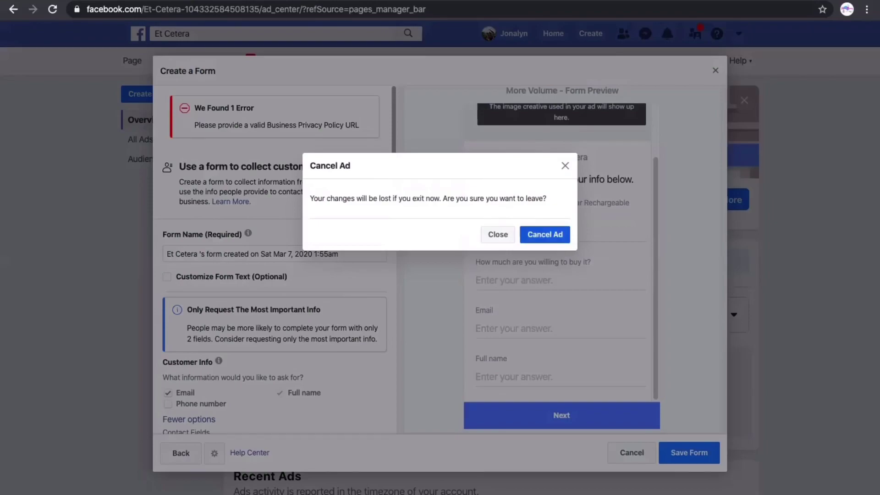
click(545, 234)
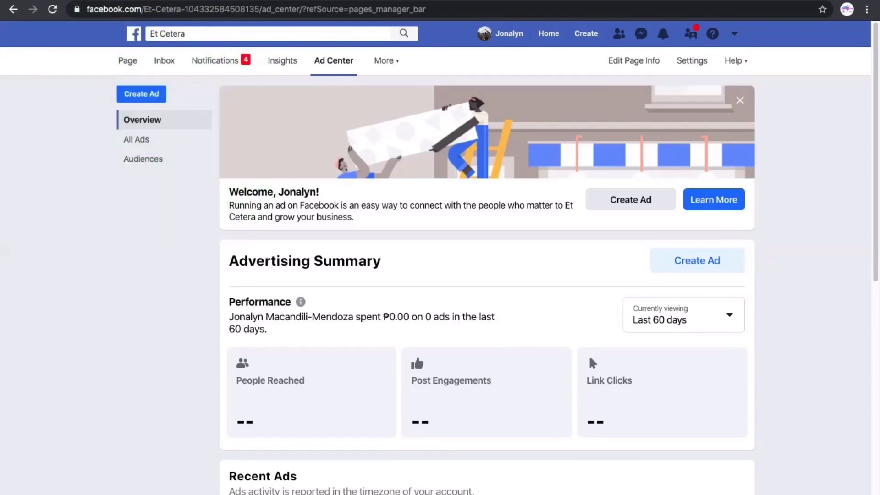
Start boosting the Solar Rechargeable Mini Fan post and set its objective to "Connect and chat with potential customers"
scroll(485, 284, down, 5)
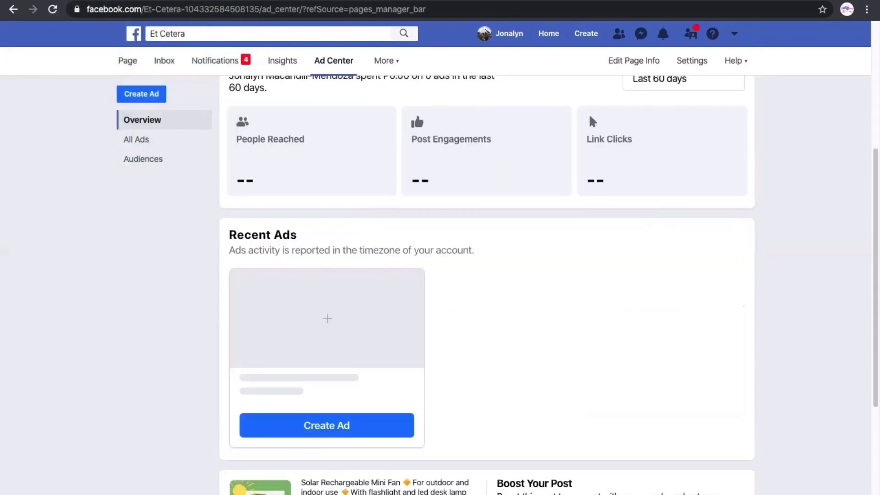
scroll(486, 284, down, 2)
scroll(486, 284, down, 3)
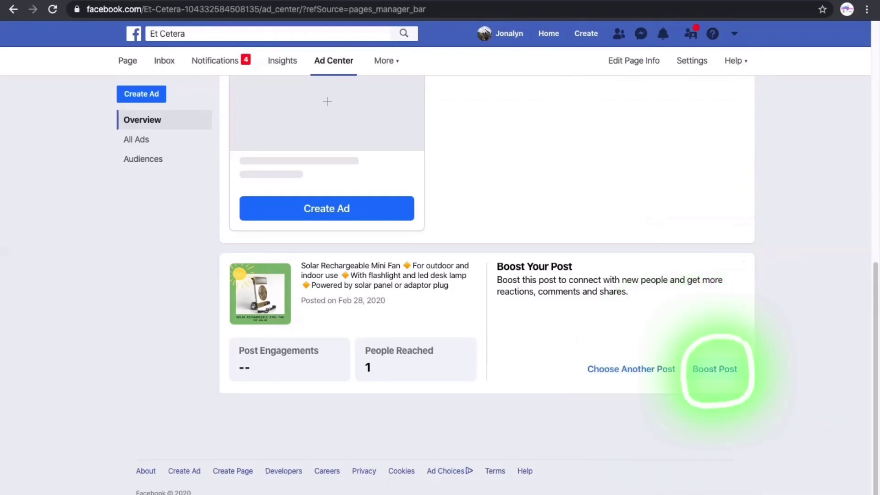
click(718, 369)
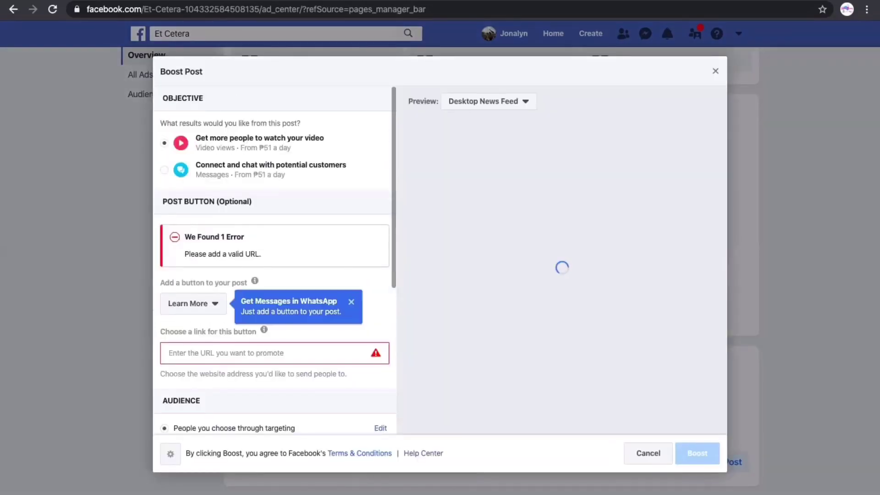
mouse_move(255, 281)
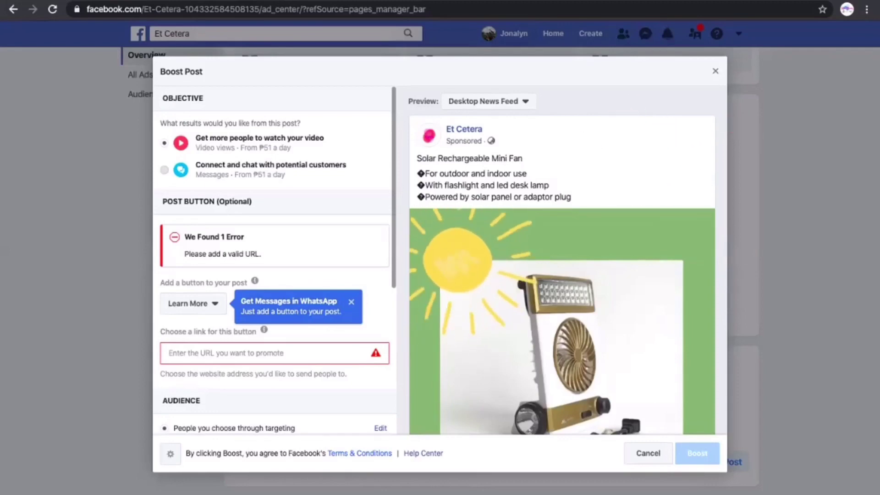
click(164, 170)
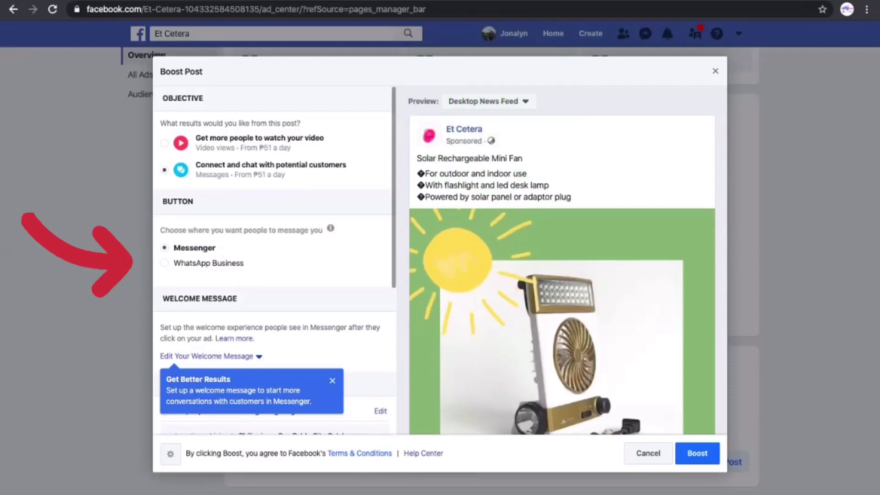
Switch the ad preview to Mobile News Feed and dismiss the "Get Better Results" tip under the welcome message
click(488, 101)
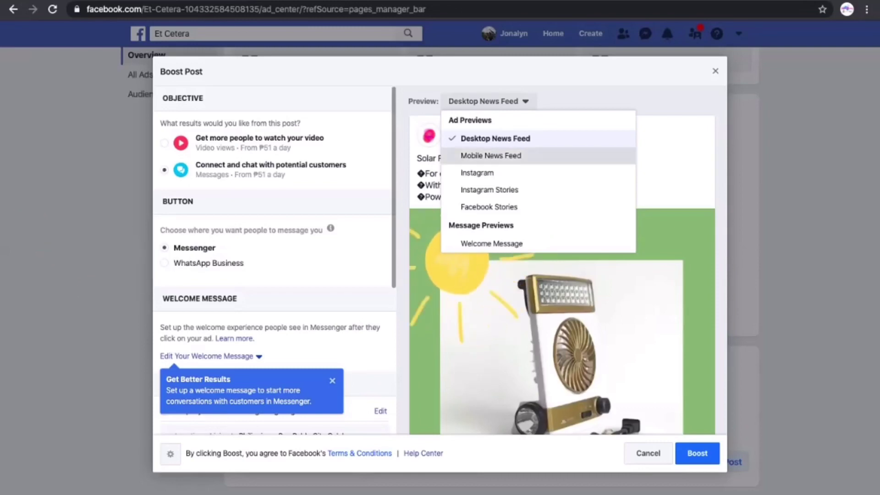
click(490, 156)
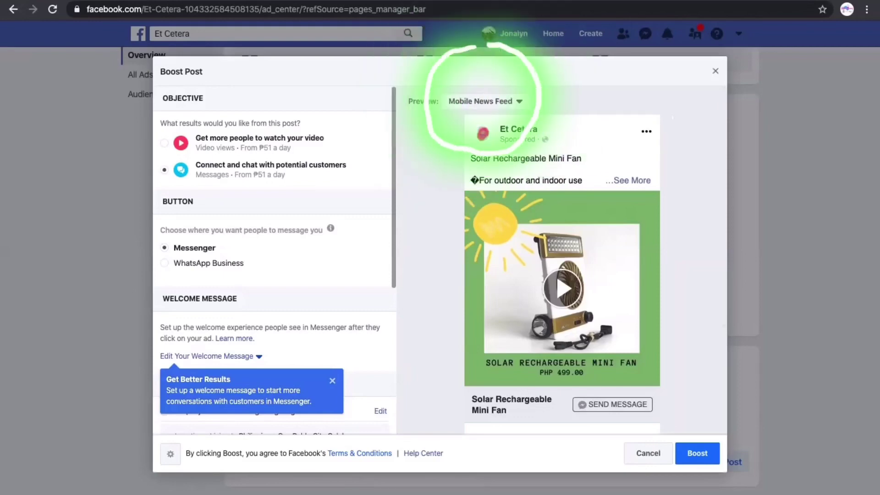
scroll(275, 257, down, 4)
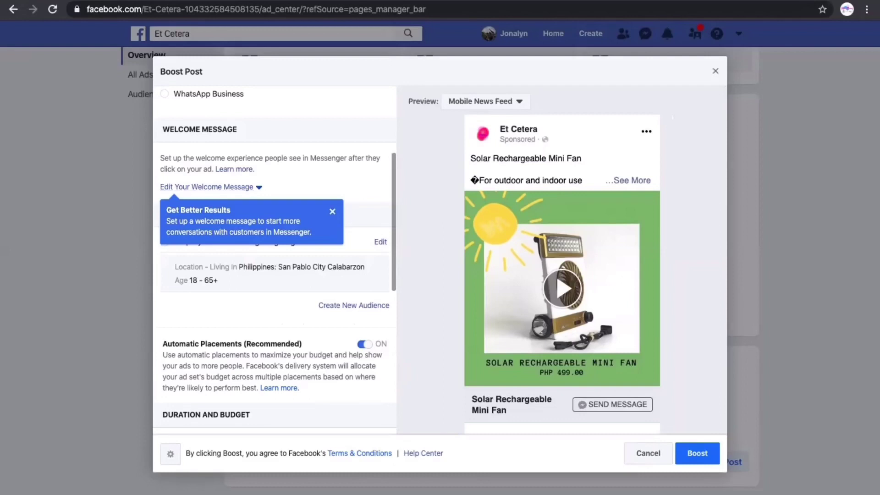
click(333, 212)
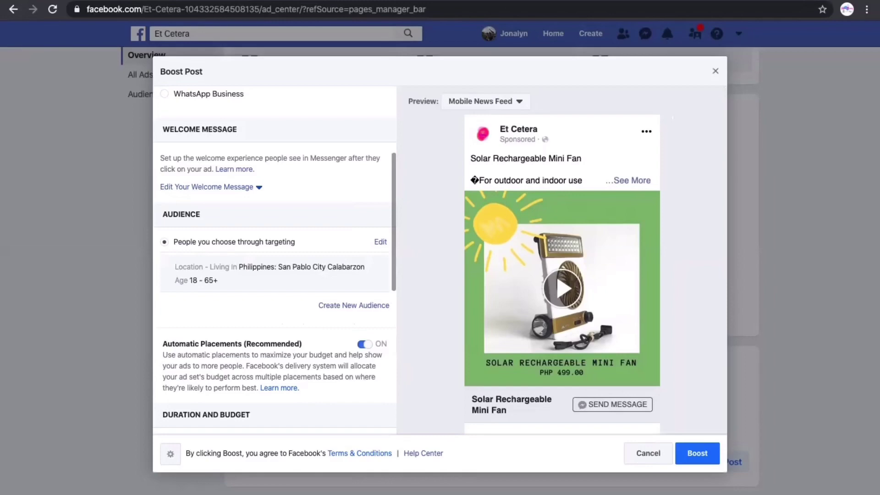
Edit the targeted audience and set its age range to 25 - 55
click(381, 241)
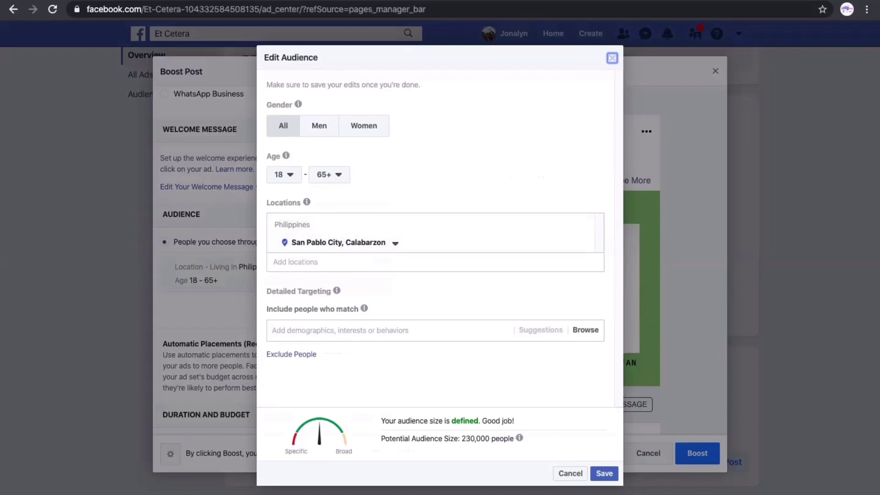
mouse_move(286, 155)
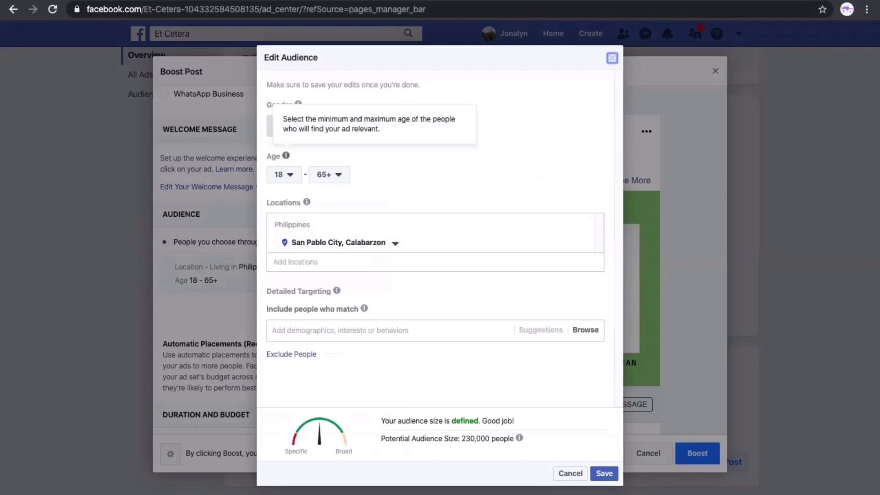
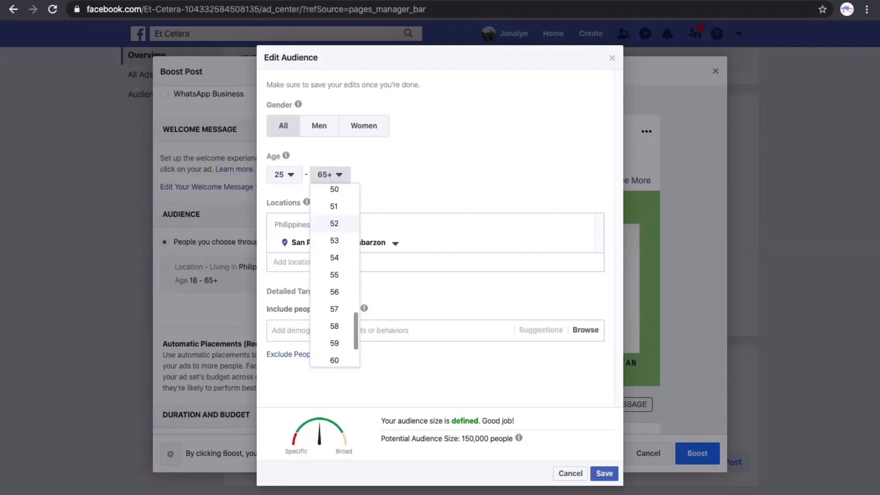
scroll(335, 275, up, 1)
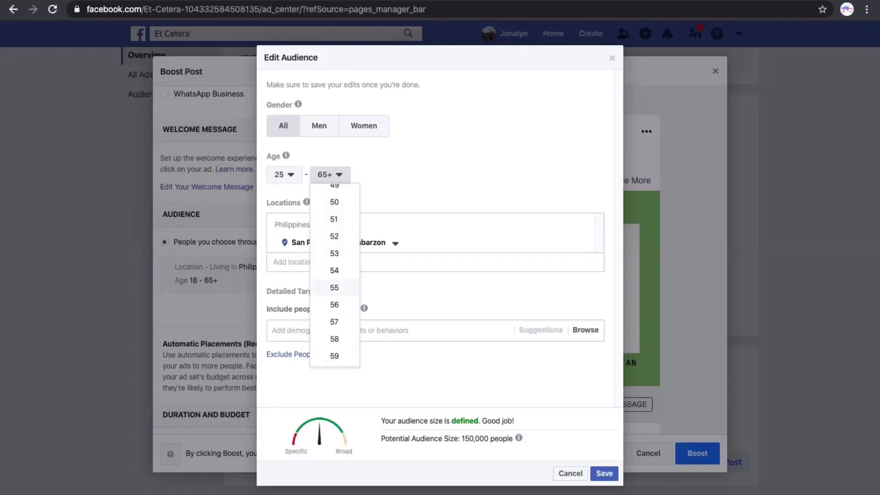
click(335, 287)
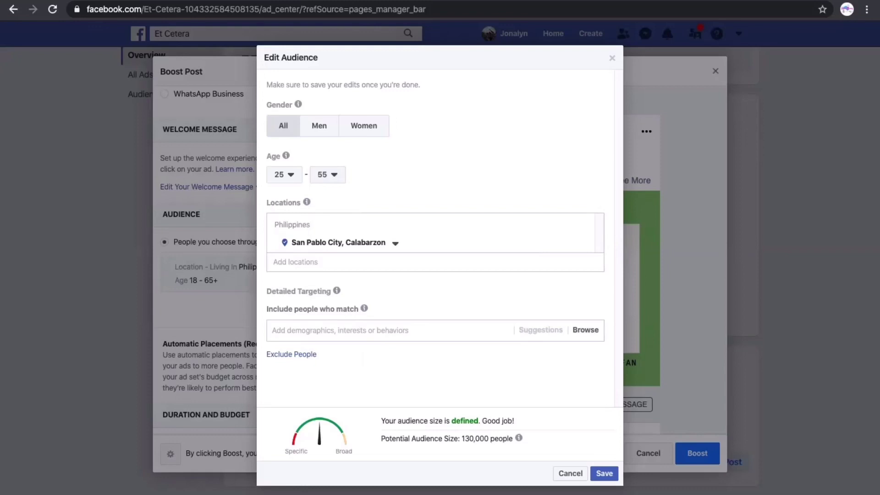
Search detailed targeting for "Shopping Online", include the Online shopping interest, and save the audience
text(Sh)
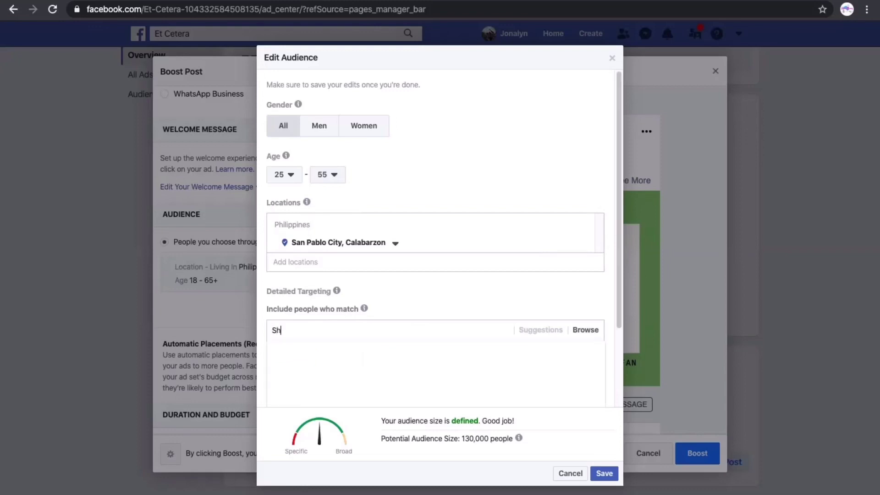
text(opping Online)
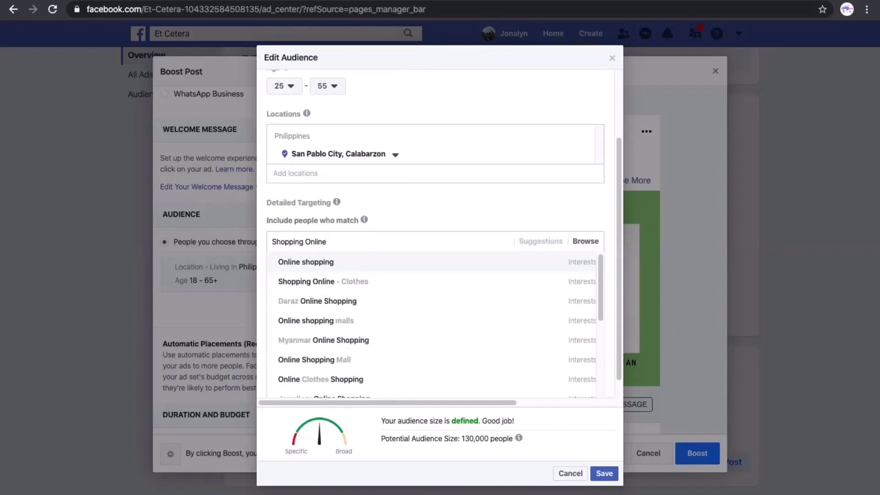
scroll(431, 321, down, 1)
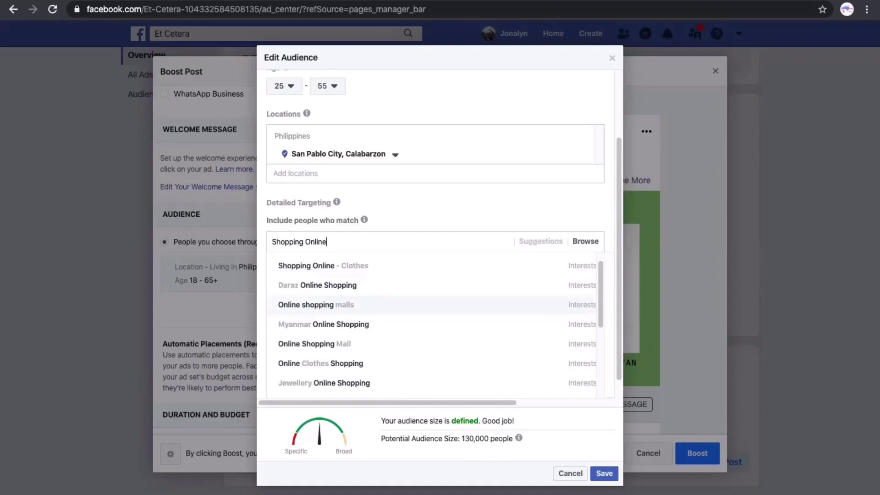
scroll(431, 317, down, 3)
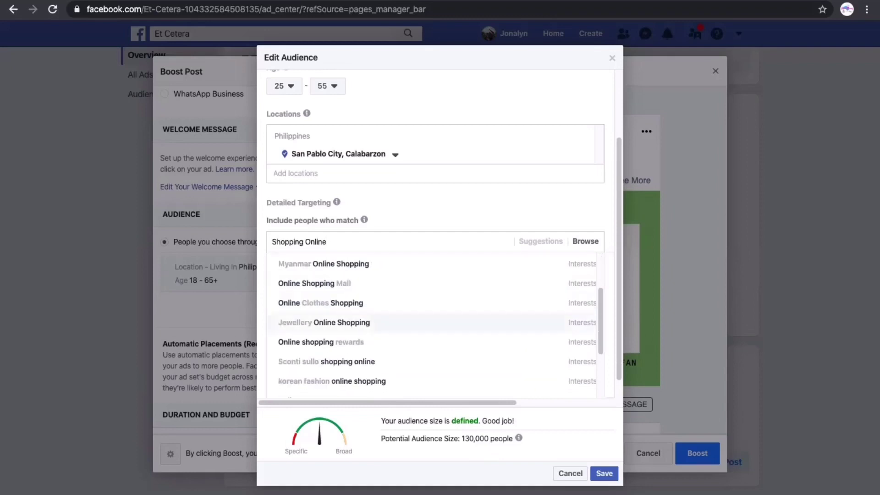
scroll(431, 321, down, 2)
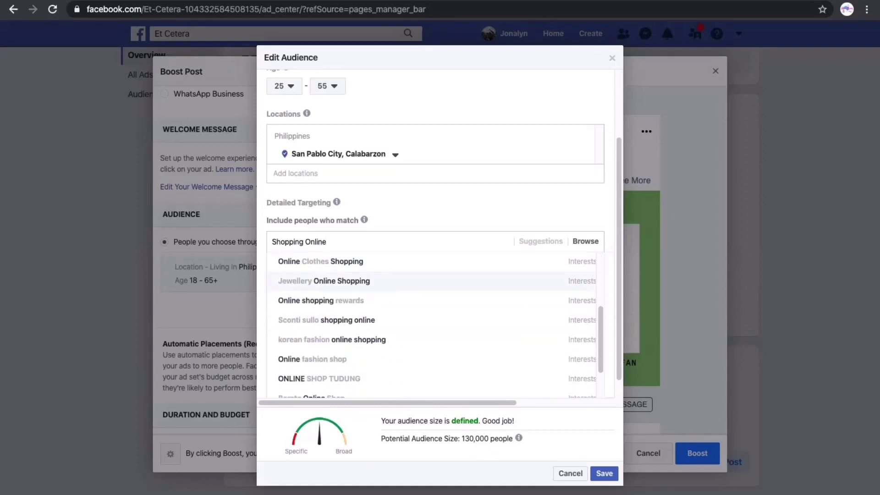
scroll(431, 324, down, 2)
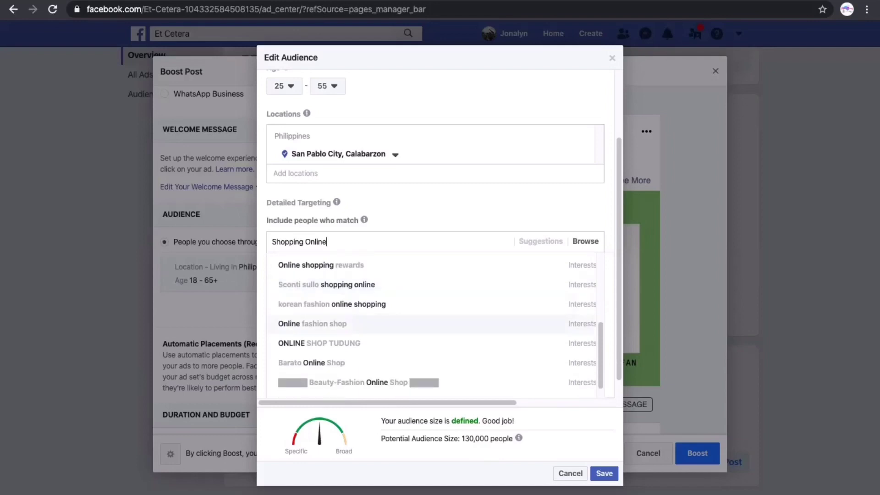
scroll(431, 323, down, 2)
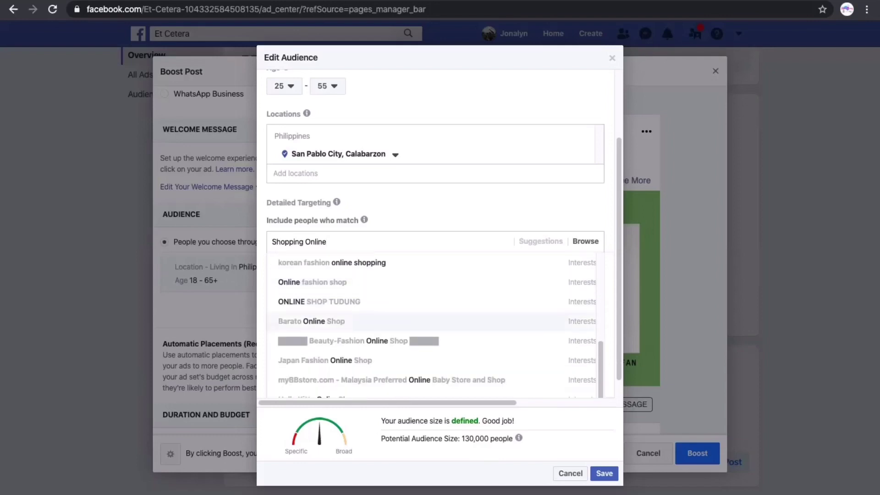
scroll(431, 323, up, 5)
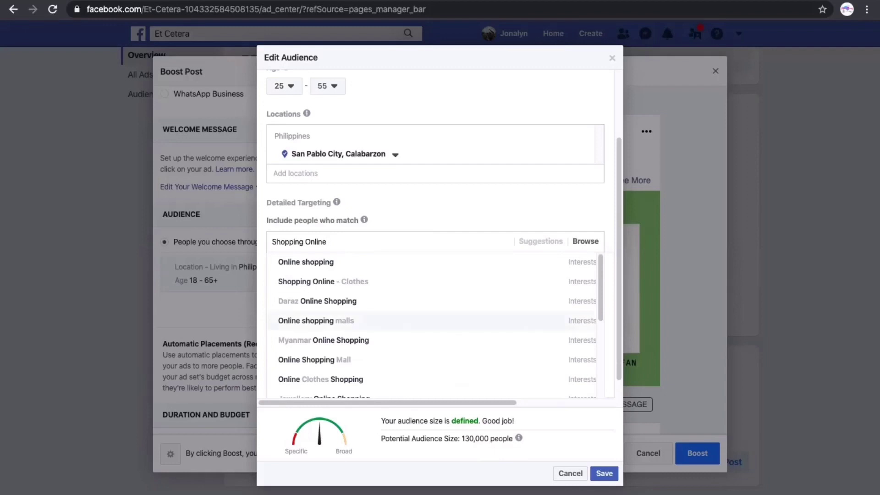
click(305, 262)
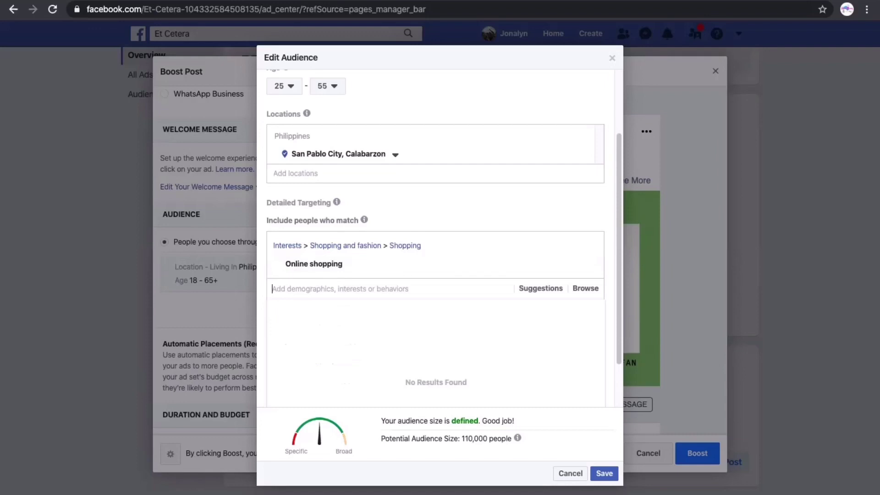
scroll(435, 238, down, 2)
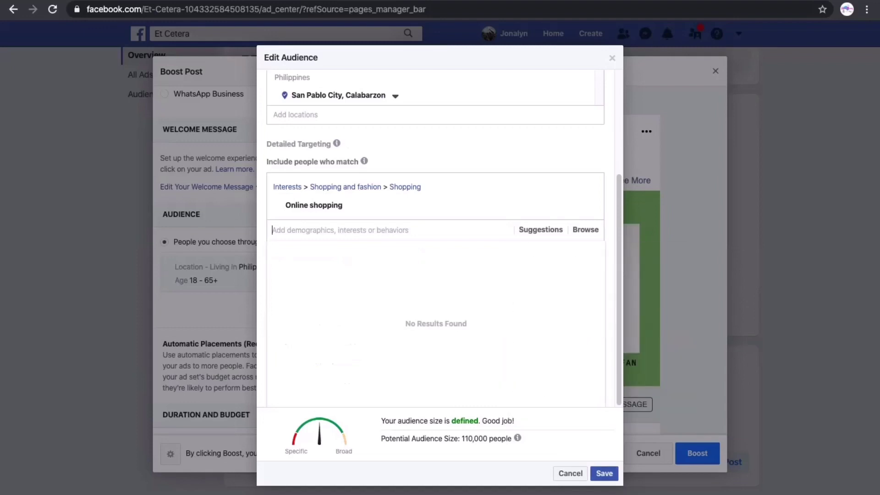
click(604, 473)
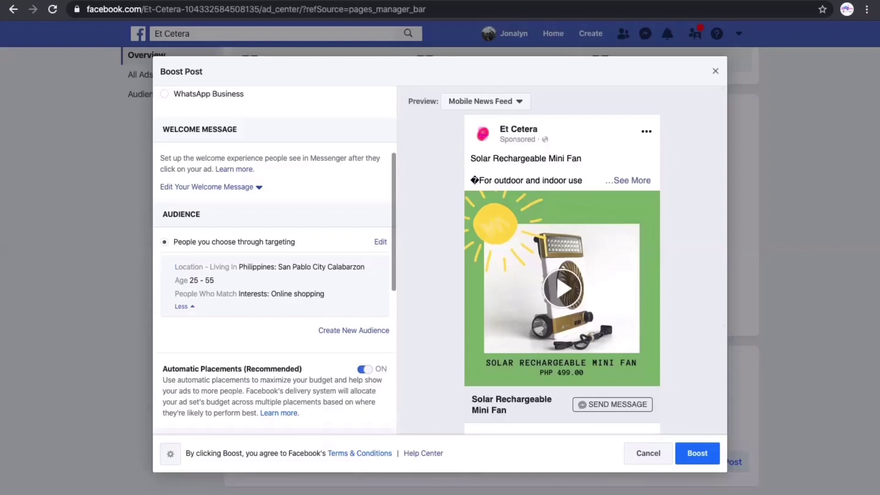
Set the boost's total budget to ₱100.00 PHP and check the estimated people reached
scroll(275, 257, down, 3)
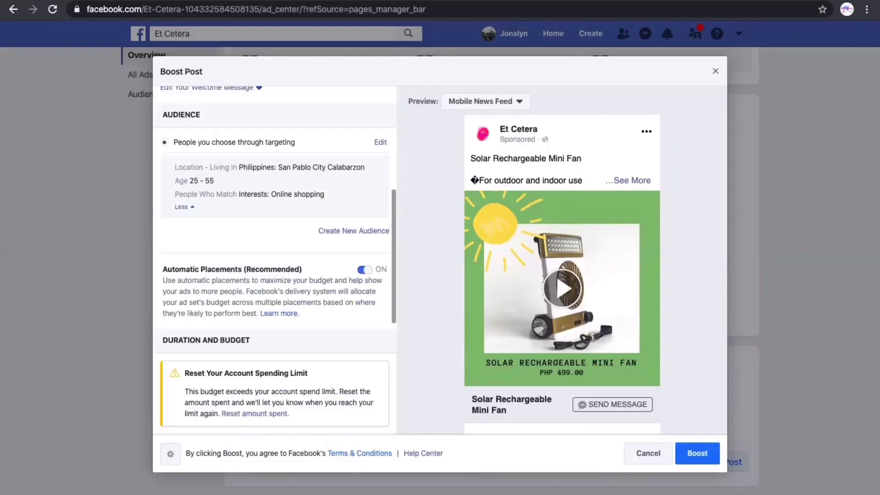
scroll(275, 257, down, 5)
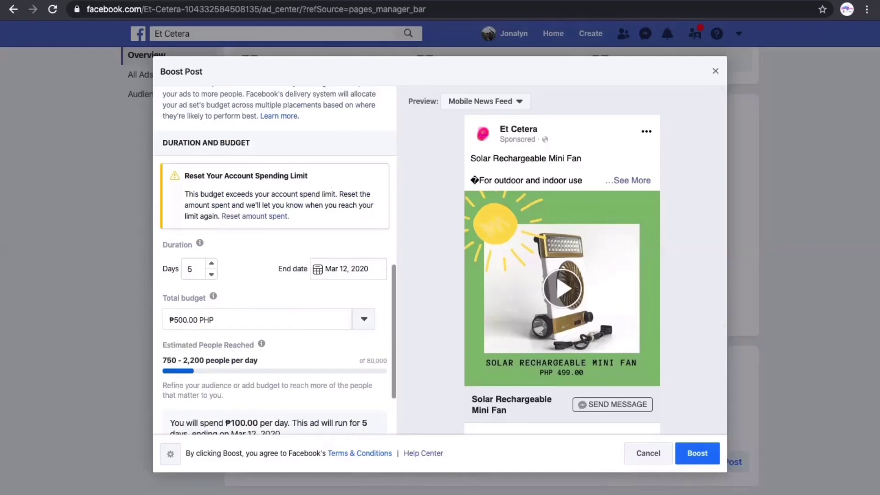
scroll(275, 257, up, 1)
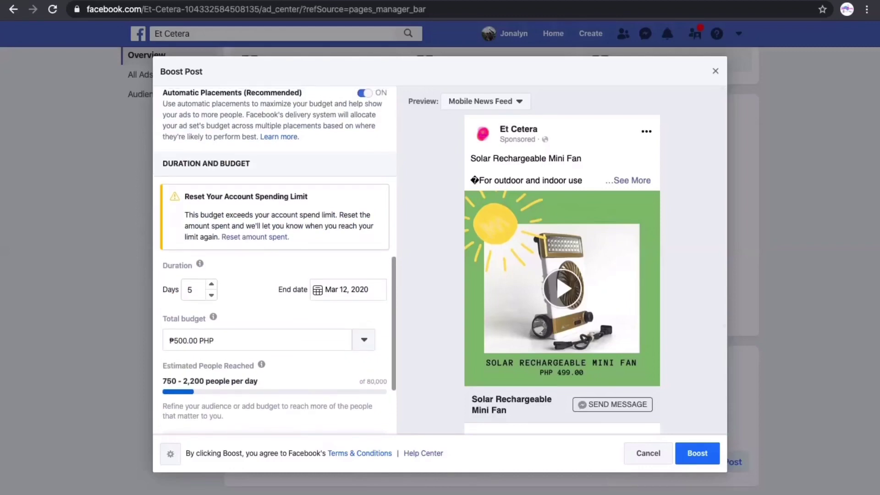
mouse_move(213, 317)
click(179, 340)
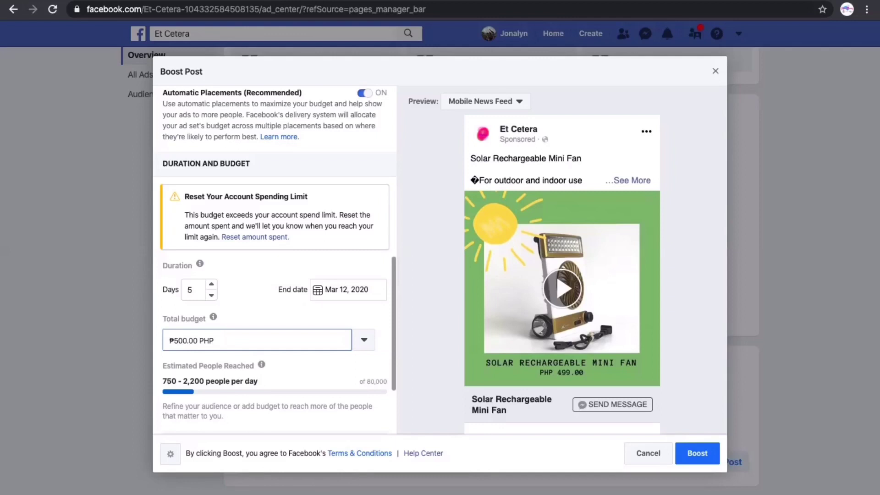
key(BackSpace)
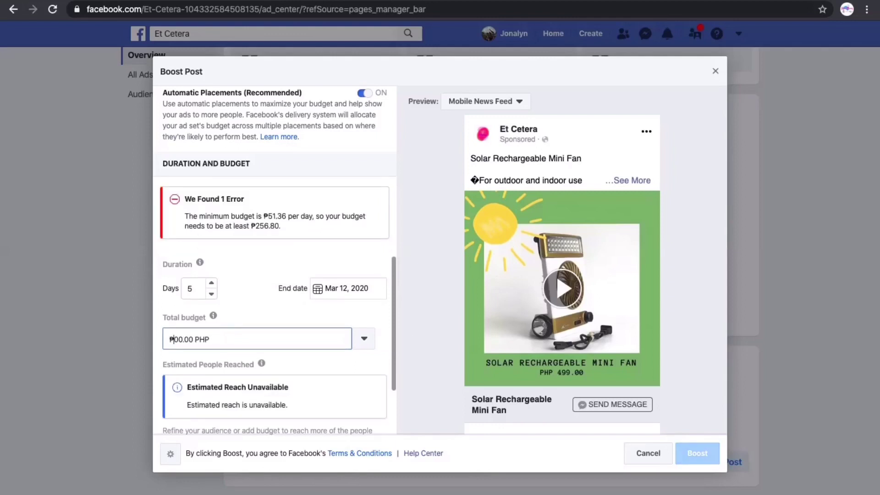
text(1)
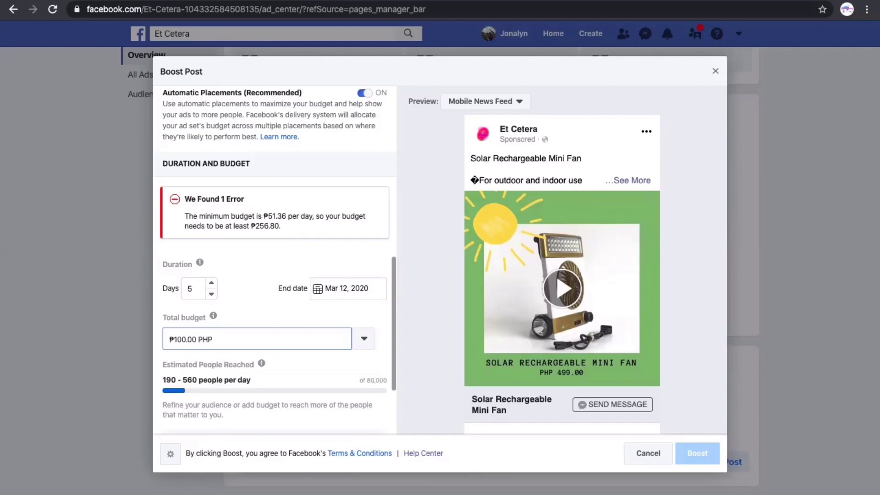
mouse_move(261, 363)
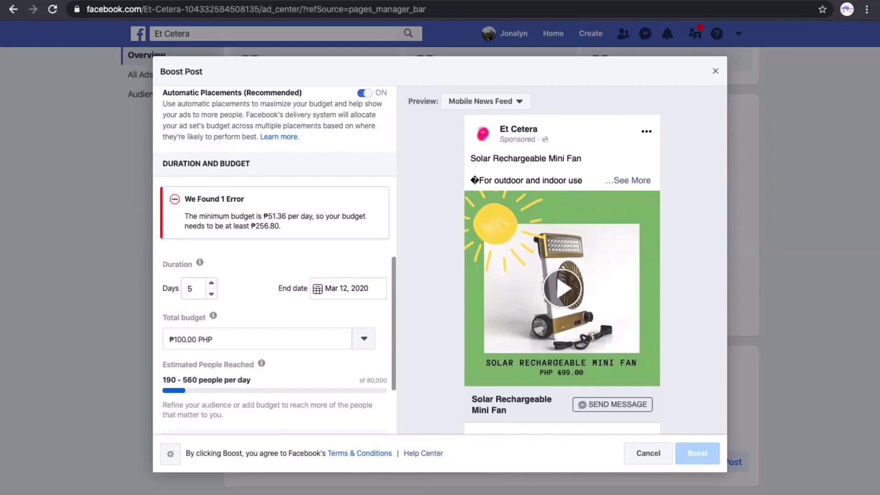
Try total budgets of ₱300.00 PHP and ₱250.00 PHP for the boost
click(178, 339)
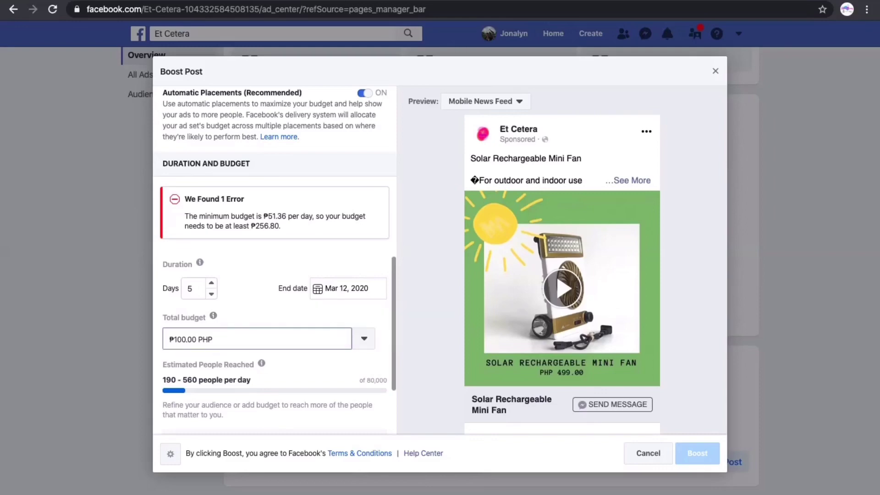
key(BackSpace)
text(3)
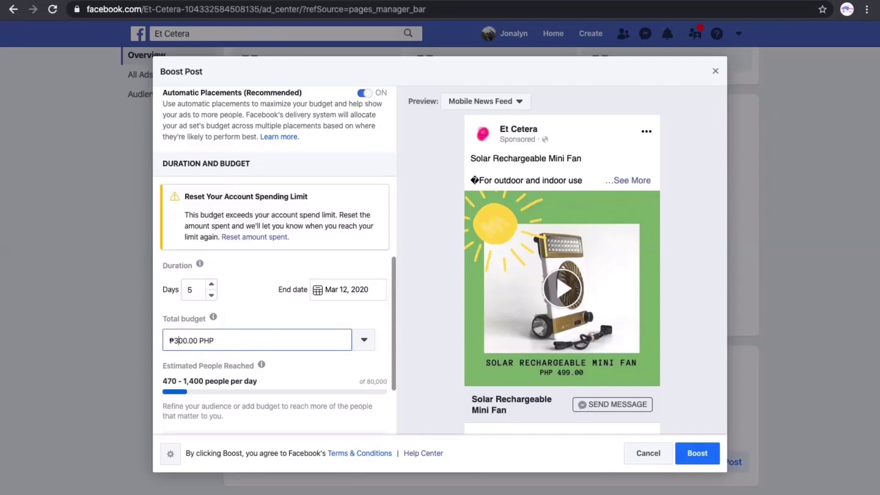
key(BackSpace)
key(Delete)
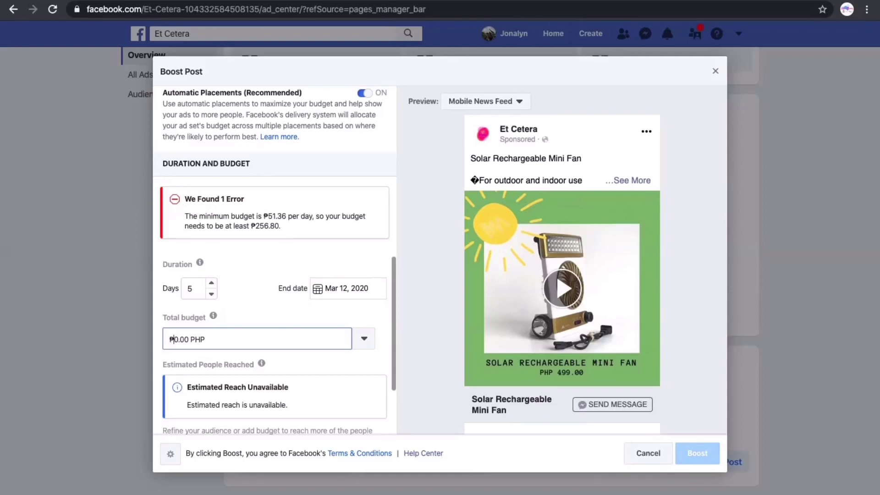
text(25)
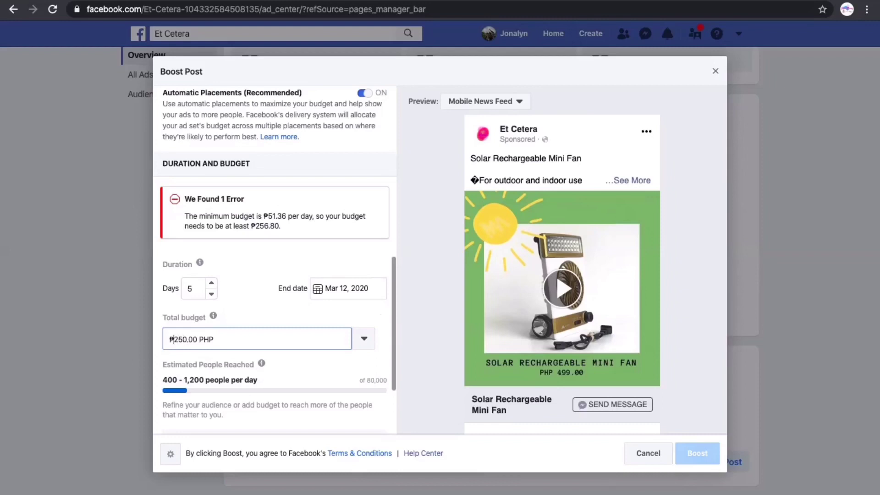
Set the total budget to ₱300.00 PHP and reset the amount spent against the account spending limit
key(BackSpace)
key(BackSpace)
text(3)
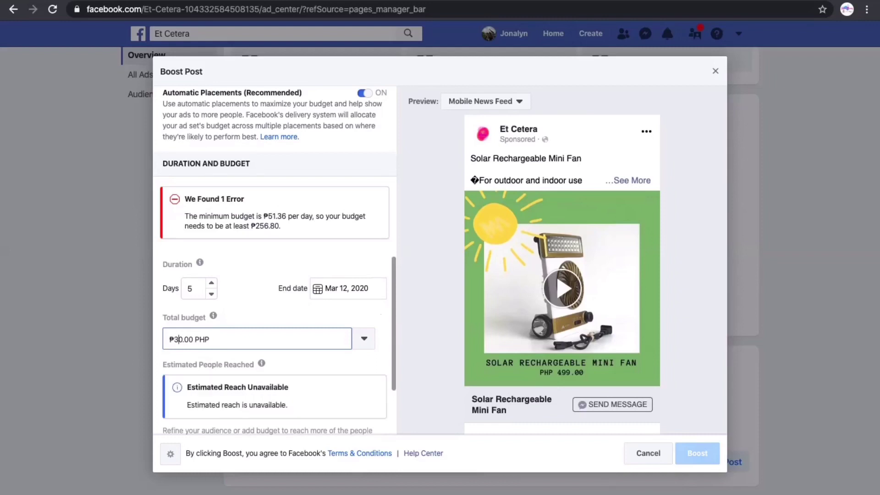
text(00)
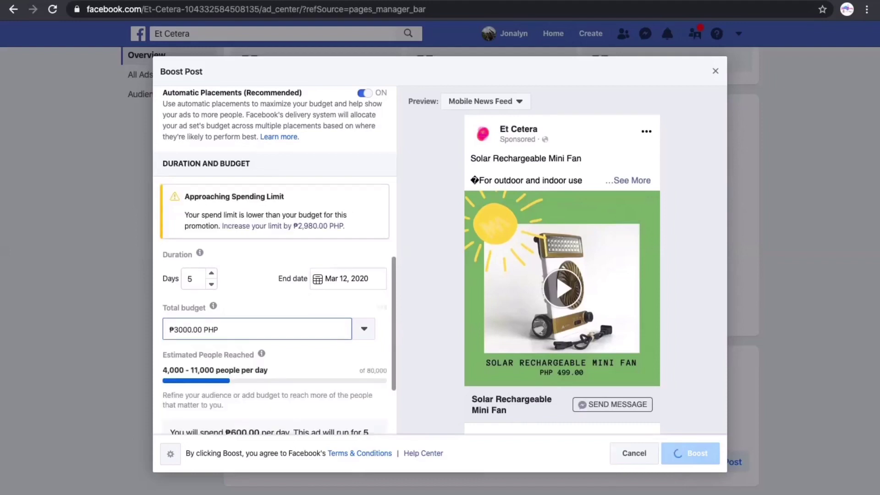
key(Delete)
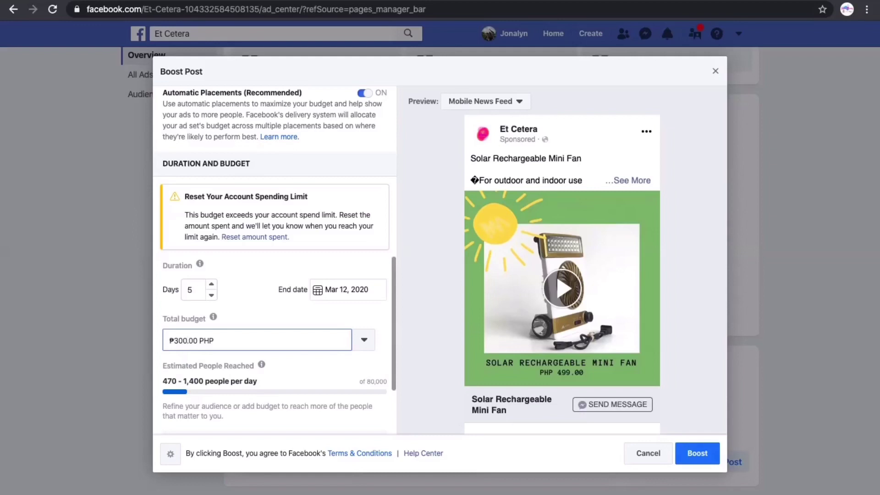
mouse_move(261, 364)
click(255, 237)
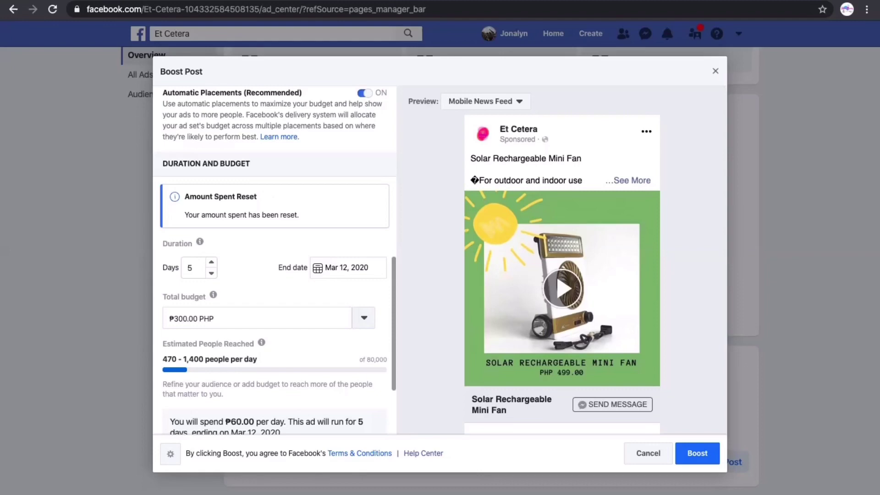
Try boost durations of 3 and 2 days, and settle on a duration of 1 day
text(3)
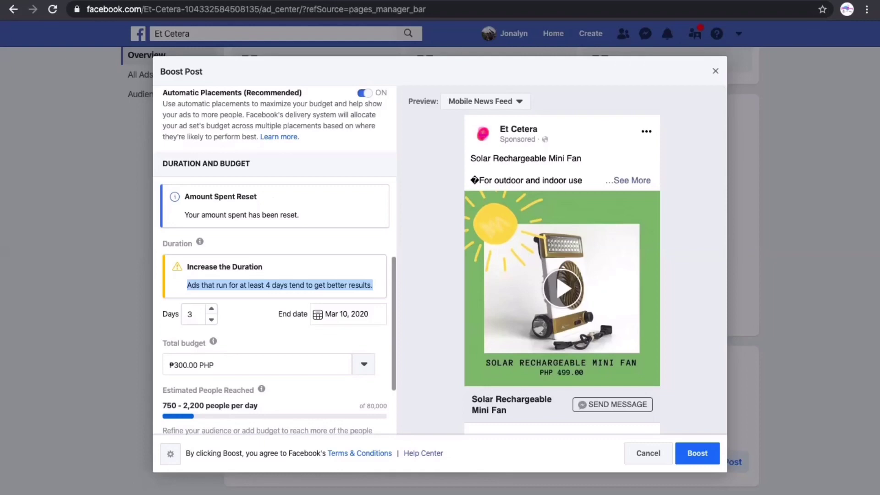
click(212, 319)
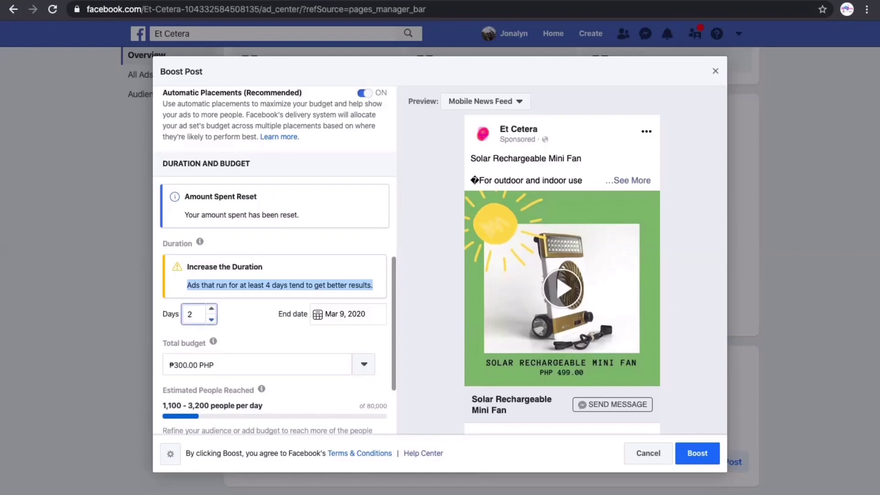
key(Down)
scroll(275, 259, down, 1)
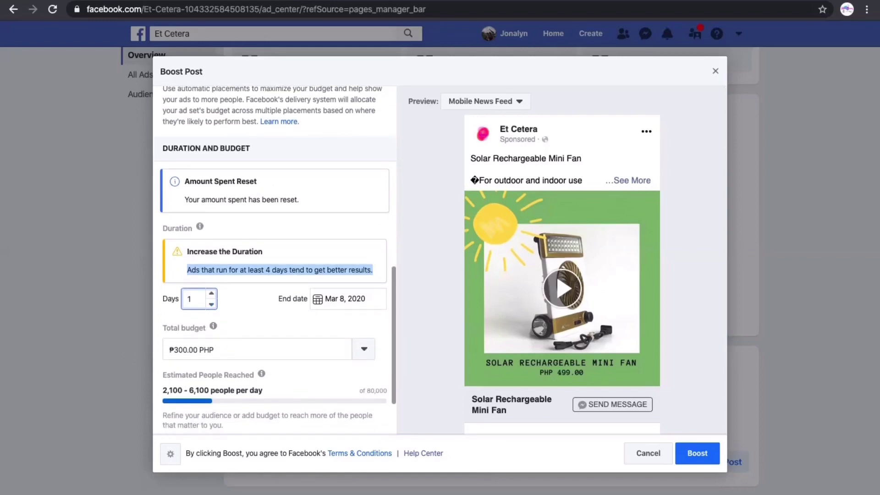
Set the total budget to ₱100.00 PHP, check the estimated reach and ad preview, and submit the boost
click(180, 350)
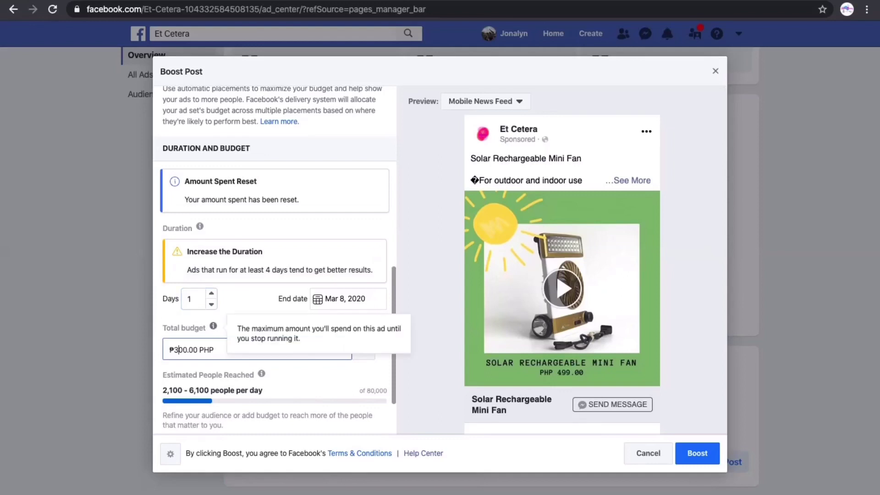
key(BackSpace)
text(1)
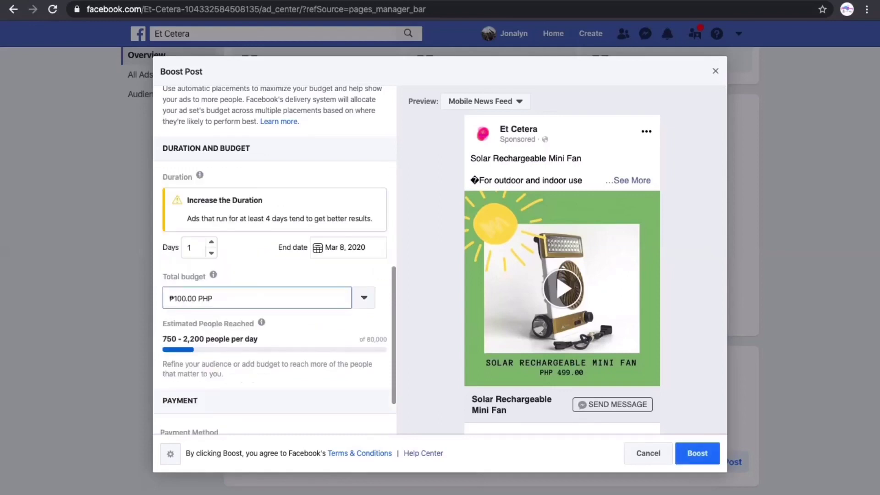
mouse_move(261, 322)
scroll(561, 257, down, 3)
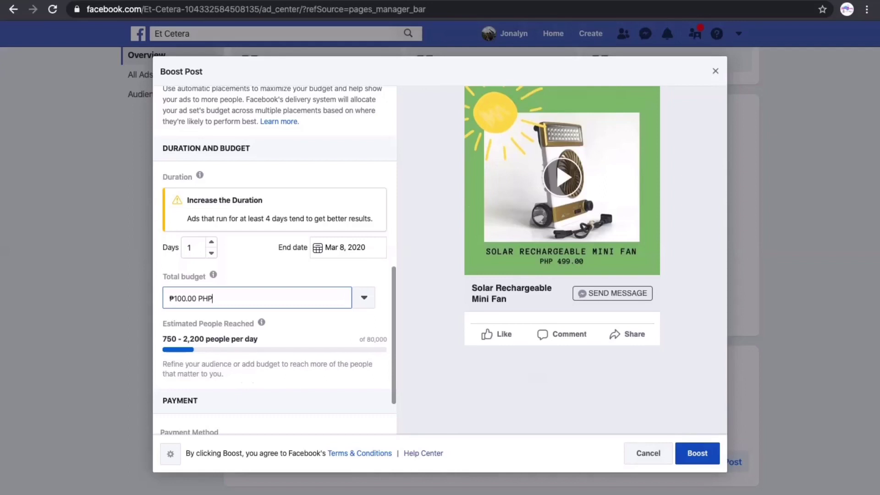
key(Return)
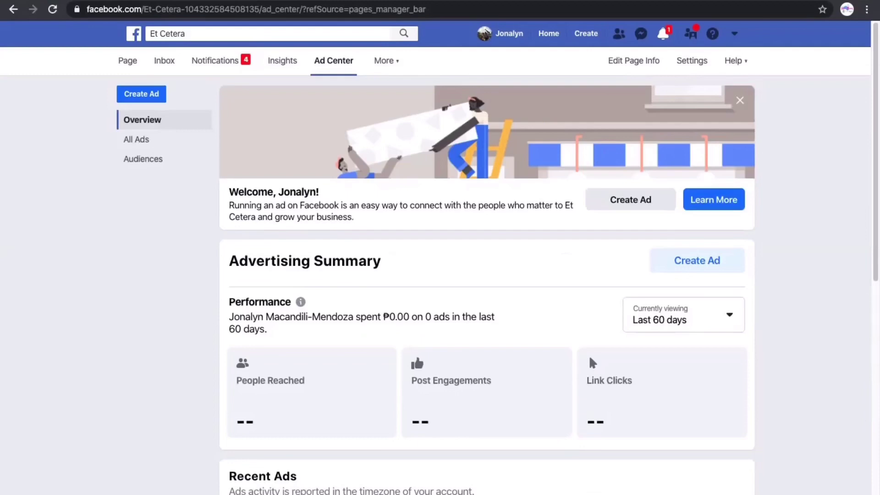
Look over the Ad Center overview and open the results of the Solar Rechargeable Mini Fan ad from the list of all ads
scroll(488, 284, down, 2)
scroll(488, 284, down, 5)
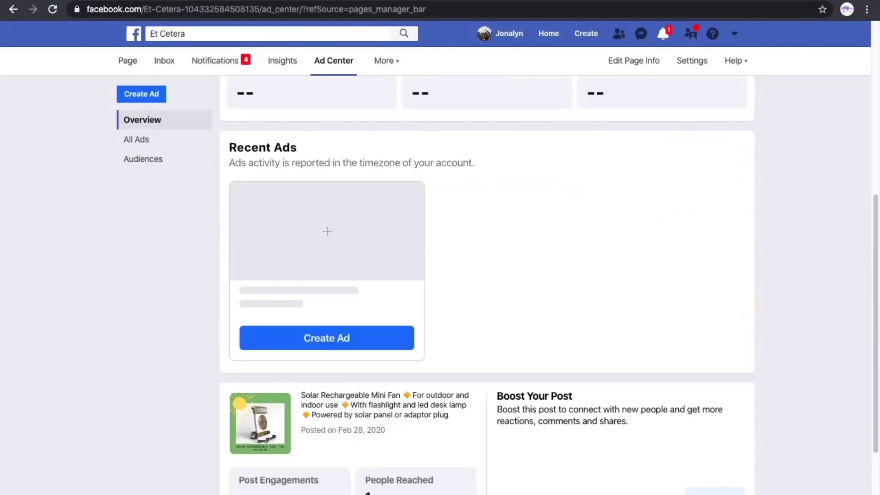
scroll(487, 284, up, 7)
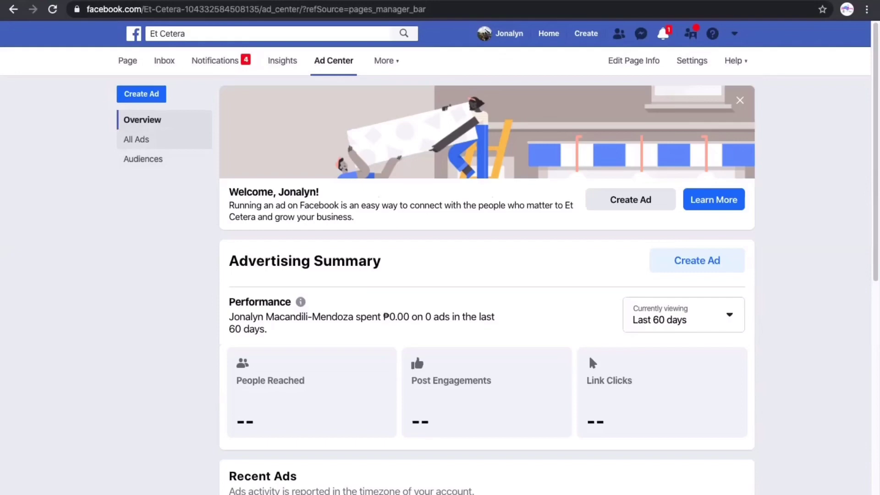
click(136, 139)
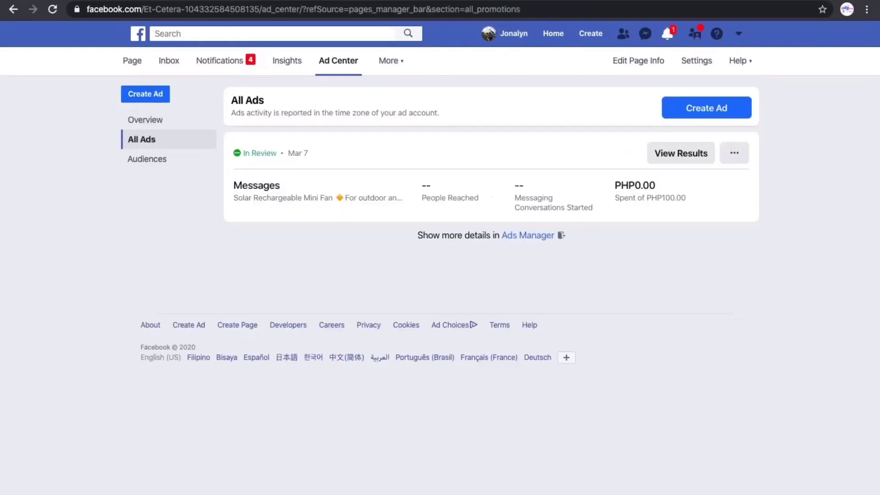
click(681, 153)
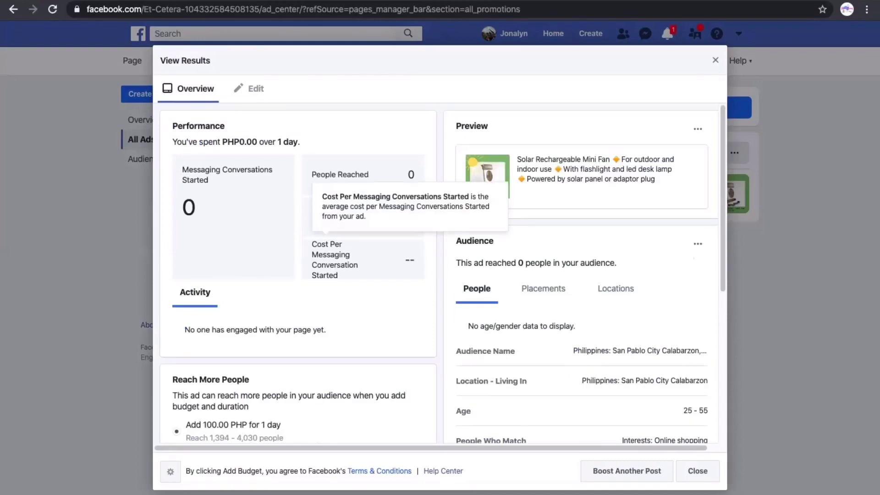
Review the ad's performance, audience, budget extension options and details in its results, and close them
scroll(439, 274, down, 5)
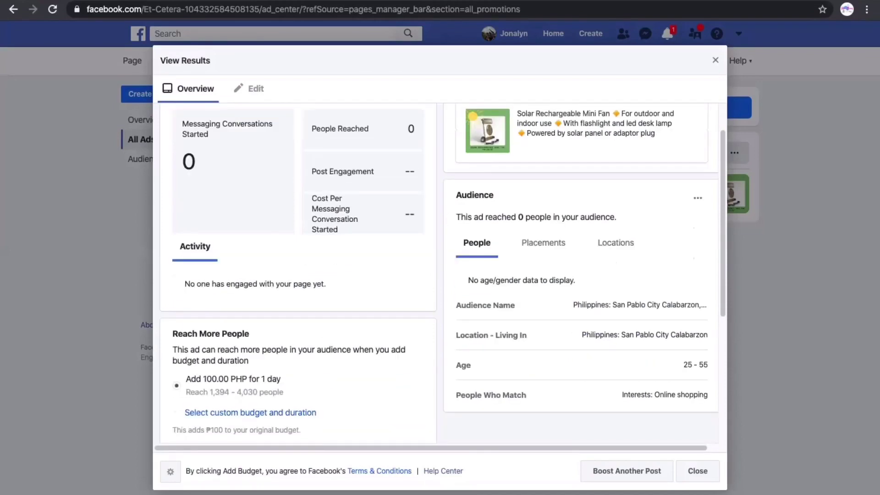
scroll(443, 273, down, 1)
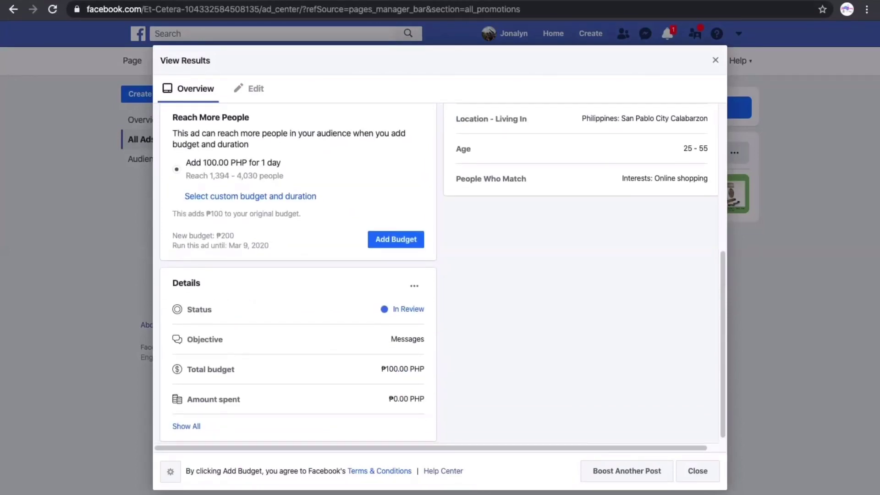
scroll(443, 273, down, 1)
scroll(439, 275, up, 3)
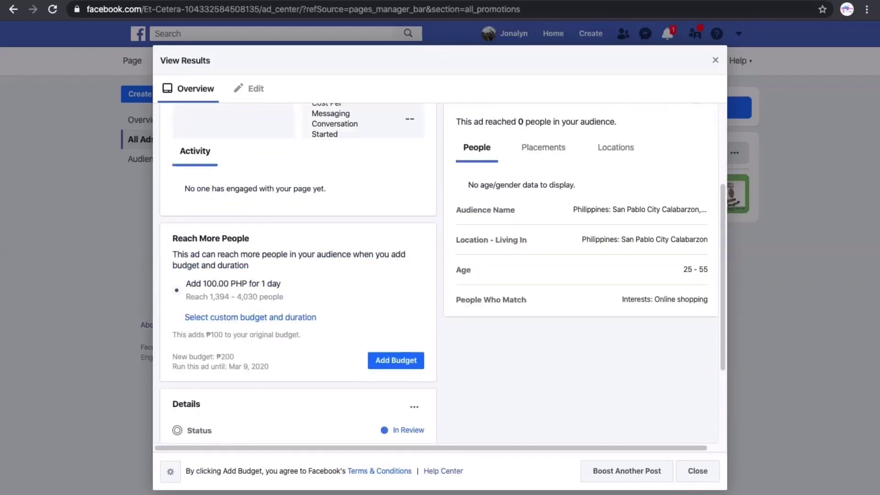
scroll(439, 274, up, 3)
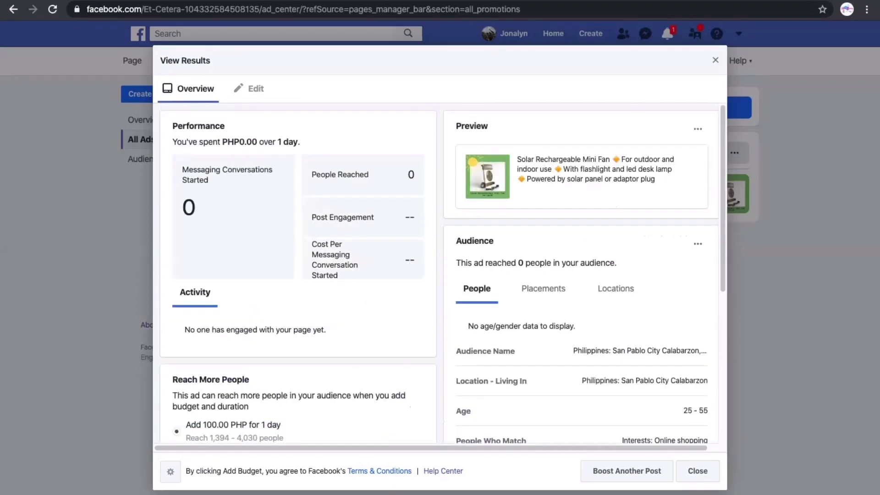
key(Escape)
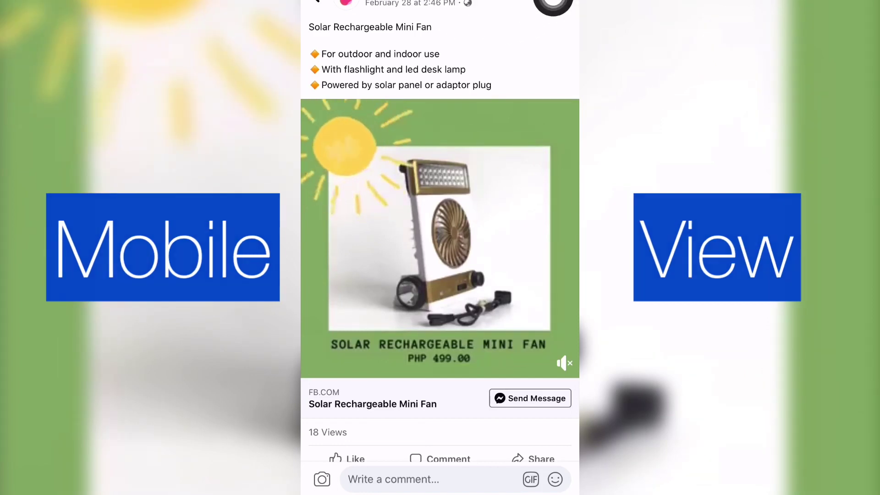
Examine the boosted Solar Rechargeable Mini Fan post and its boost statistics in the mobile app
scroll(440, 248, down, 2)
scroll(440, 247, down, 2)
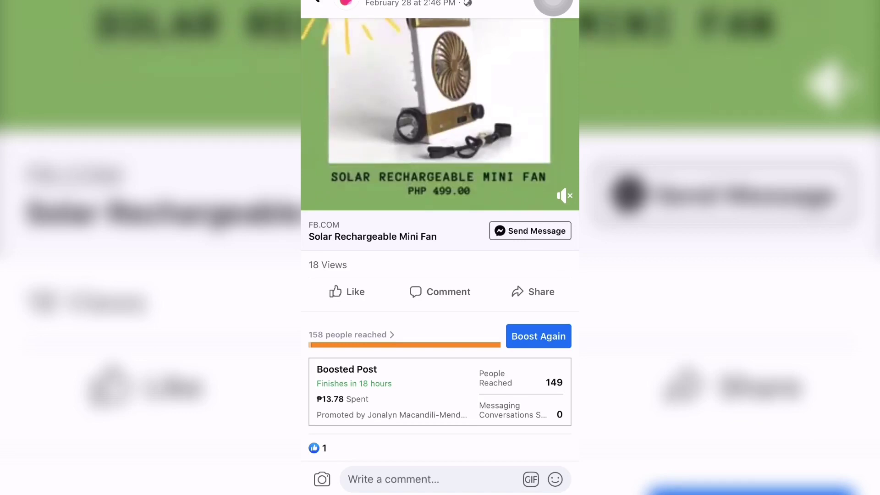
scroll(440, 247, up, 4)
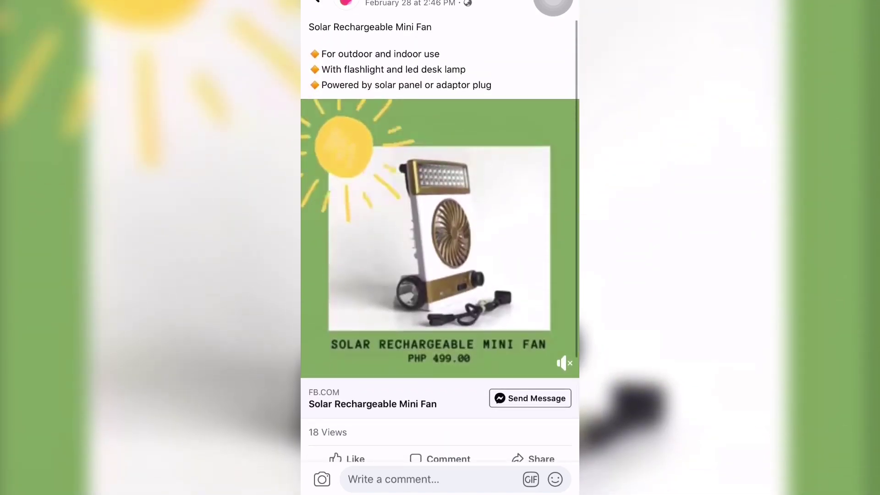